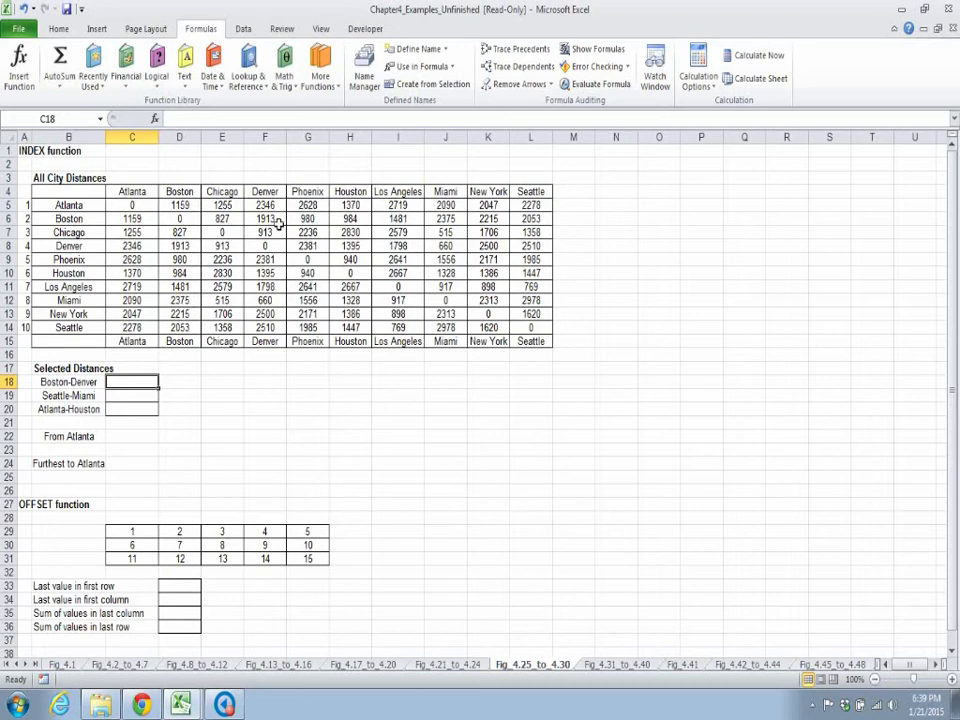
Enter an INDEX formula in C18 returning the Boston-Denver distance from the AllDistances range C5:L14, using row 2 and column 4
{"action": "type", "text": "="}
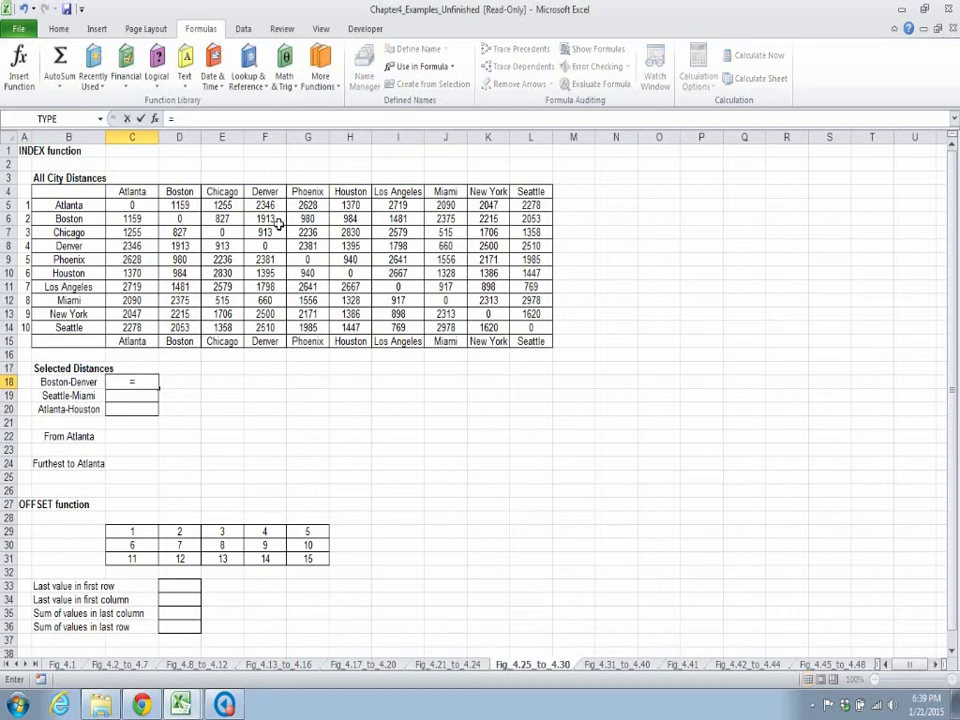
{"action": "type", "text": "Index"}
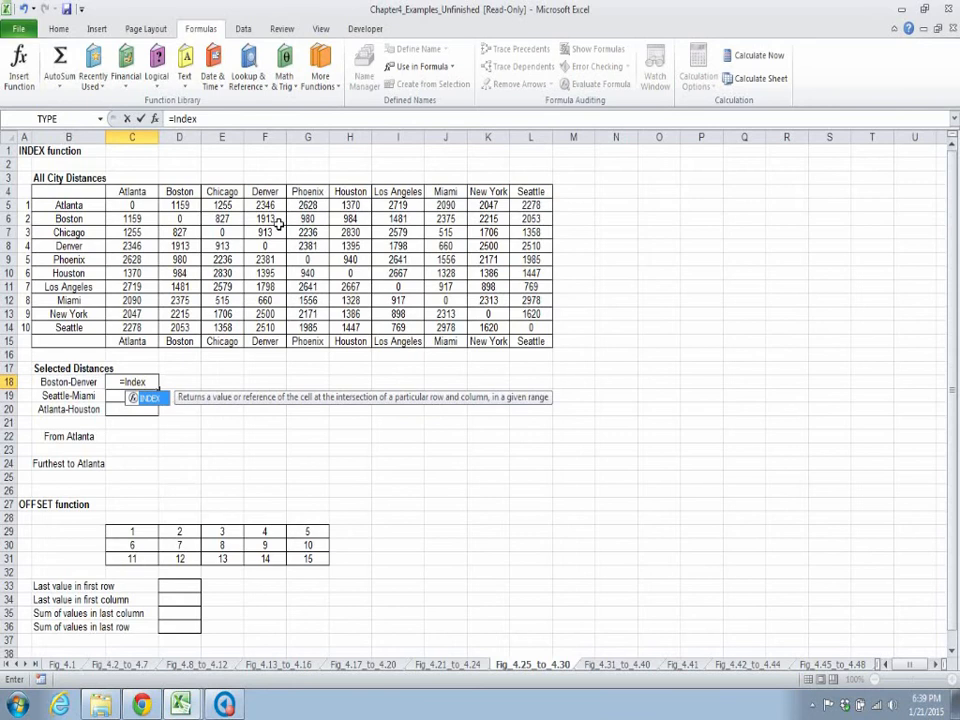
{"action": "type", "text": "("}
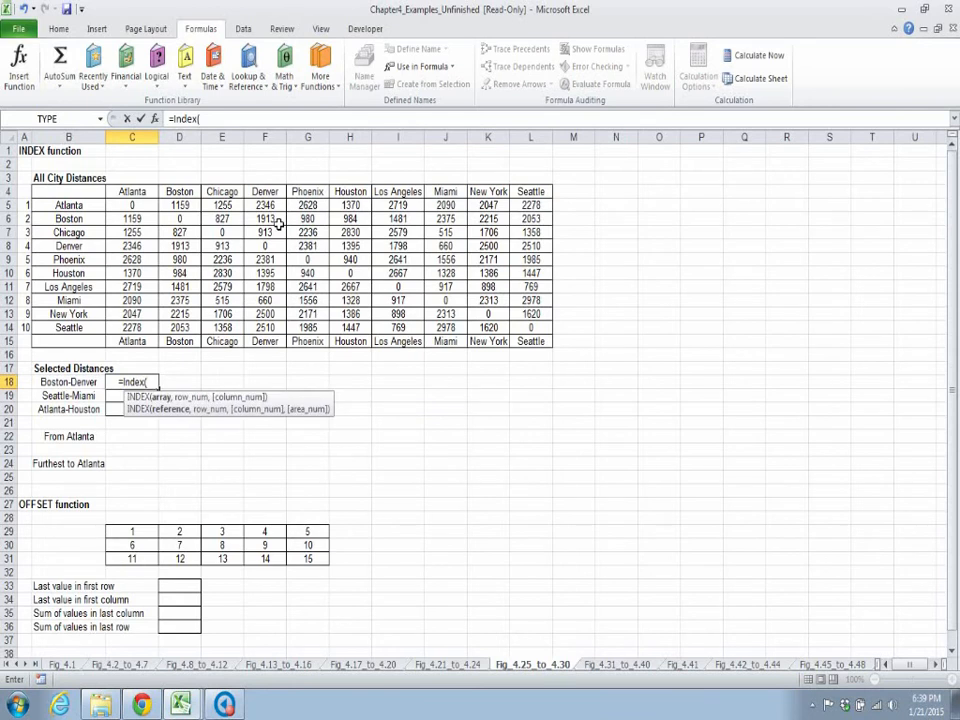
{"action": "left_click", "coordinate": [134, 206]}
{"action": "left_click_drag", "start_coordinate": [134, 206], "coordinate": [532, 331]}
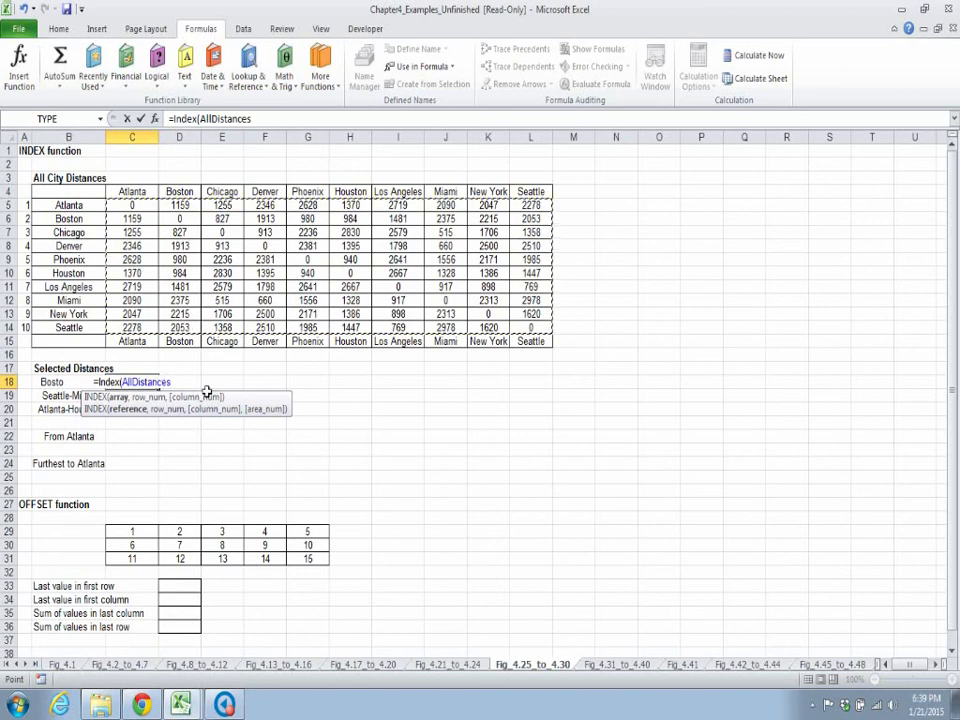
{"action": "type", "text": ","}
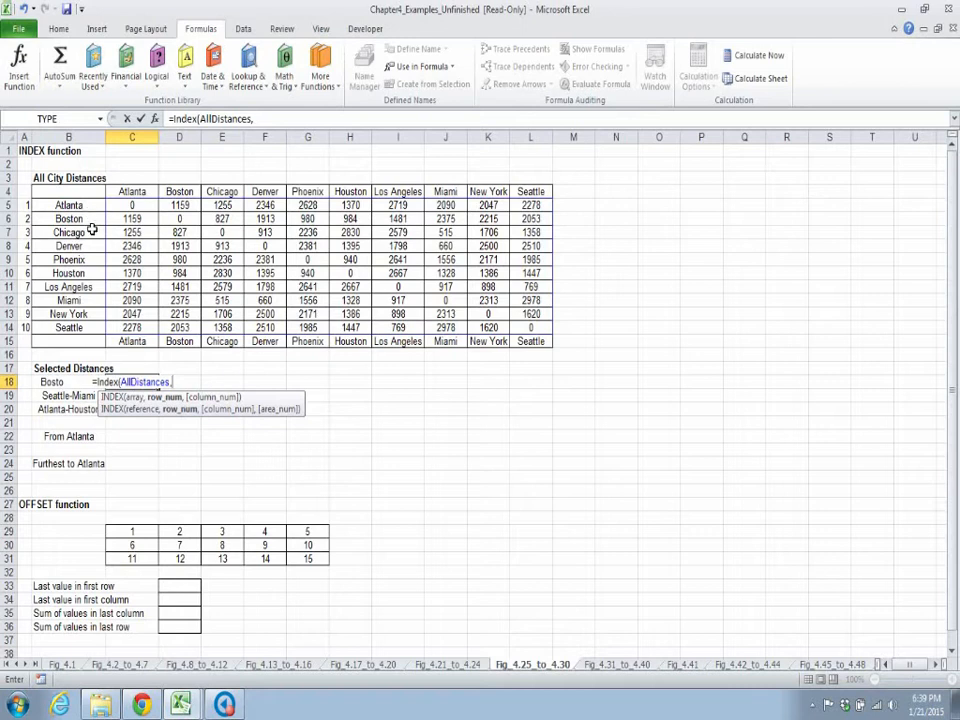
{"action": "type", "text": "2,"}
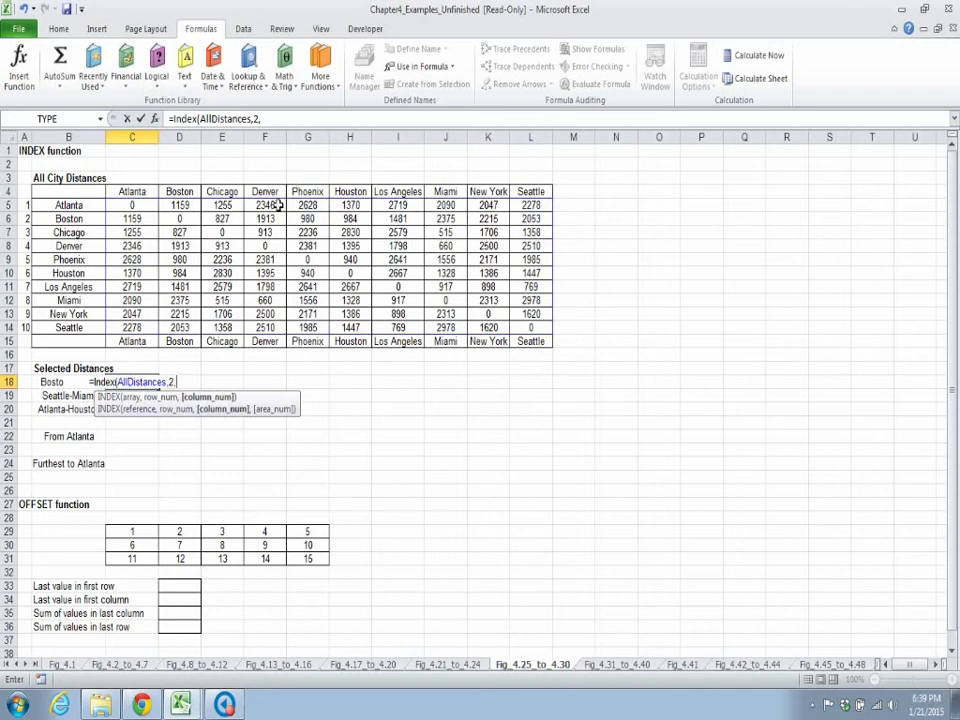
{"action": "type", "text": "4"}
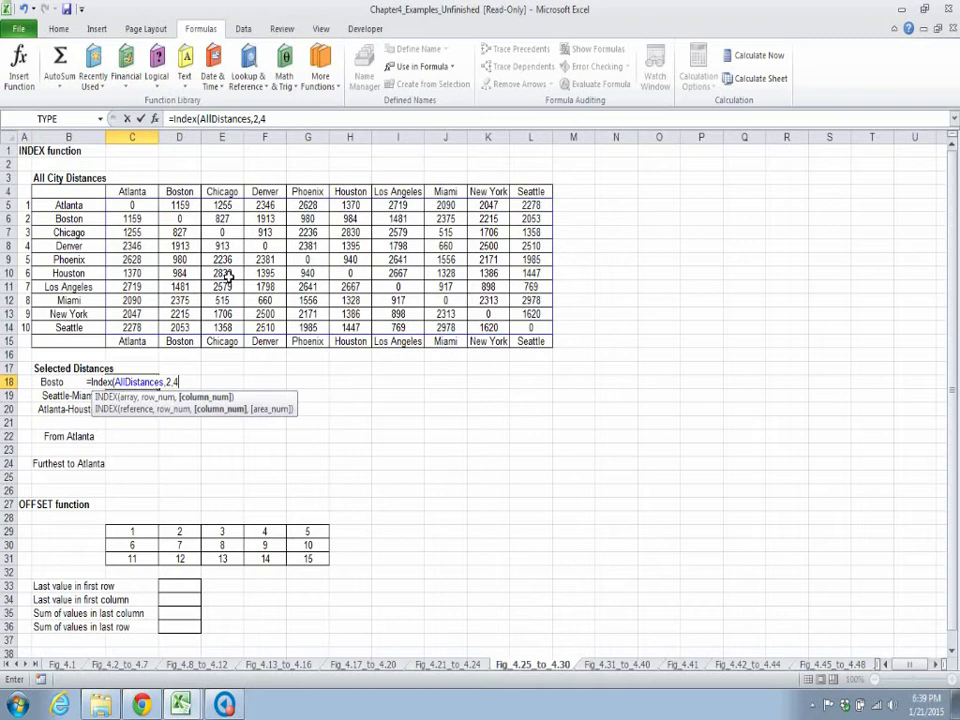
{"action": "key", "text": "Return"}
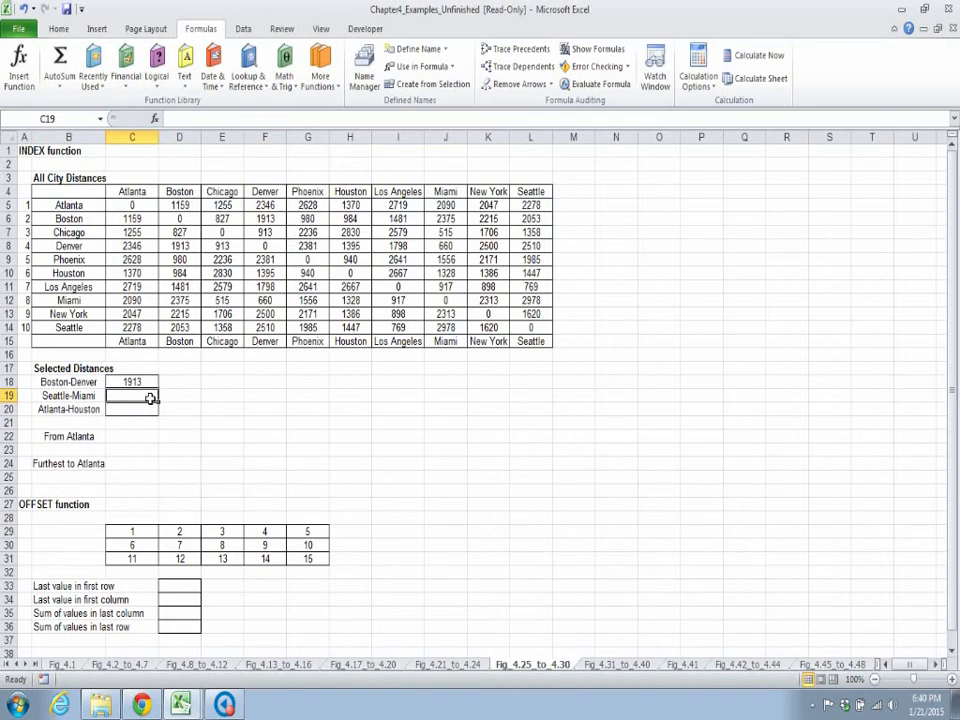
Enter an INDEX formula in C19 for the Seattle-Miami distance, using the AllDistances range, row 10 and column 8
{"action": "type", "text": "="}
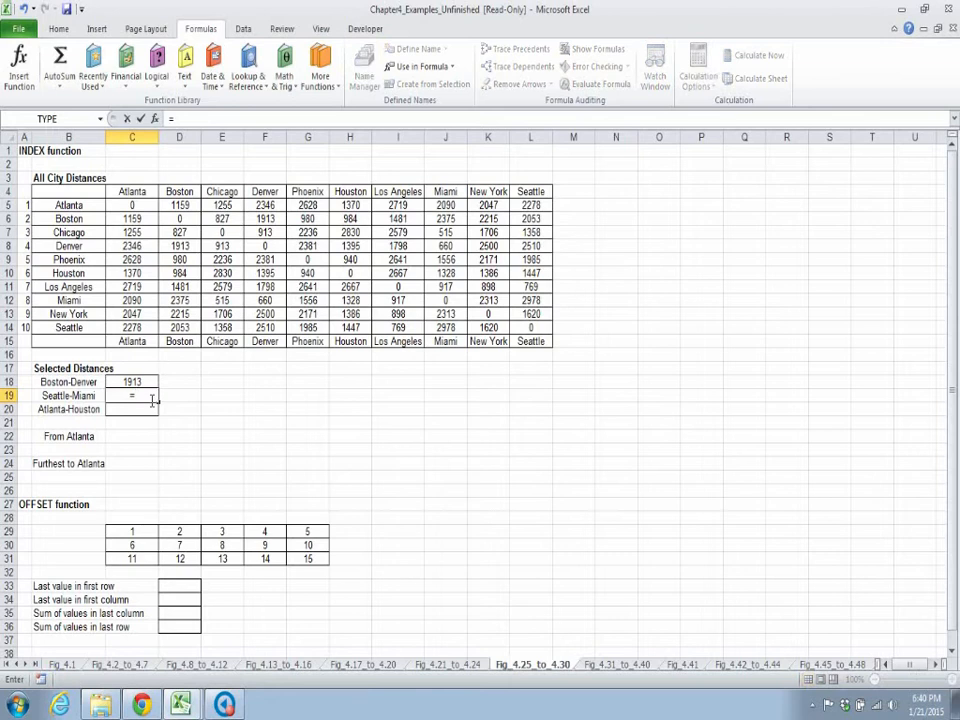
{"action": "type", "text": "Inde"}
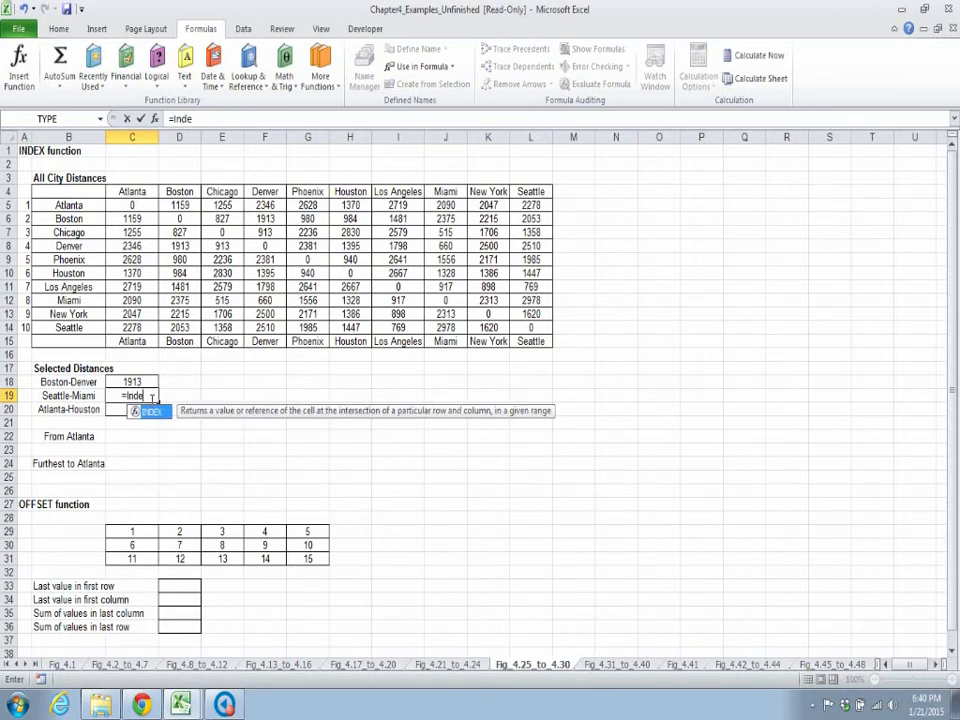
{"action": "type", "text": "x("}
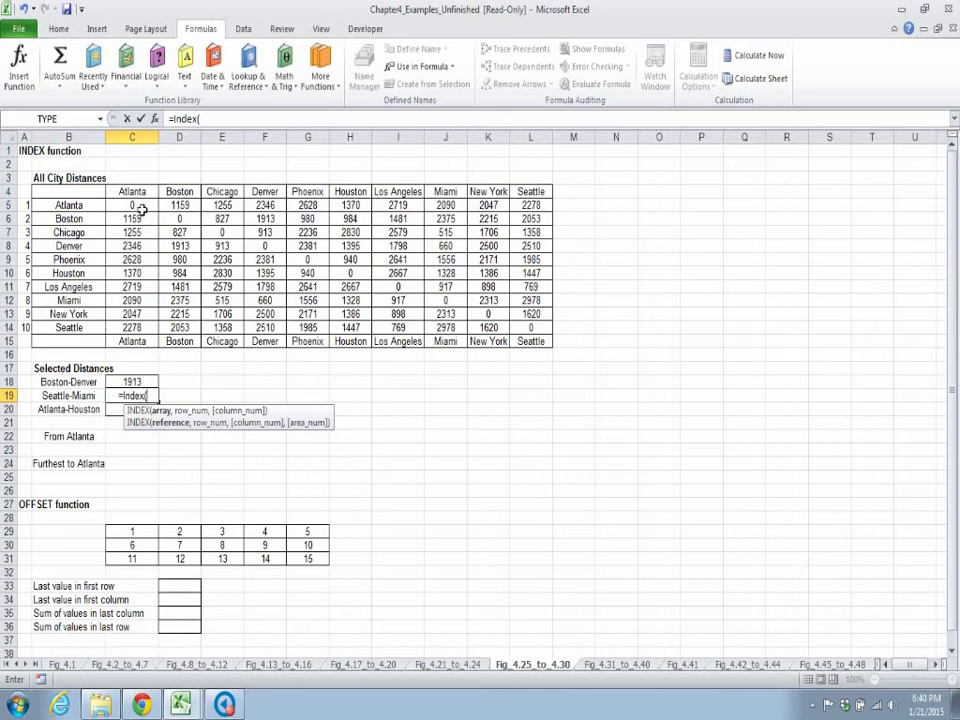
{"action": "left_click_drag", "start_coordinate": [143, 207], "coordinate": [531, 328]}
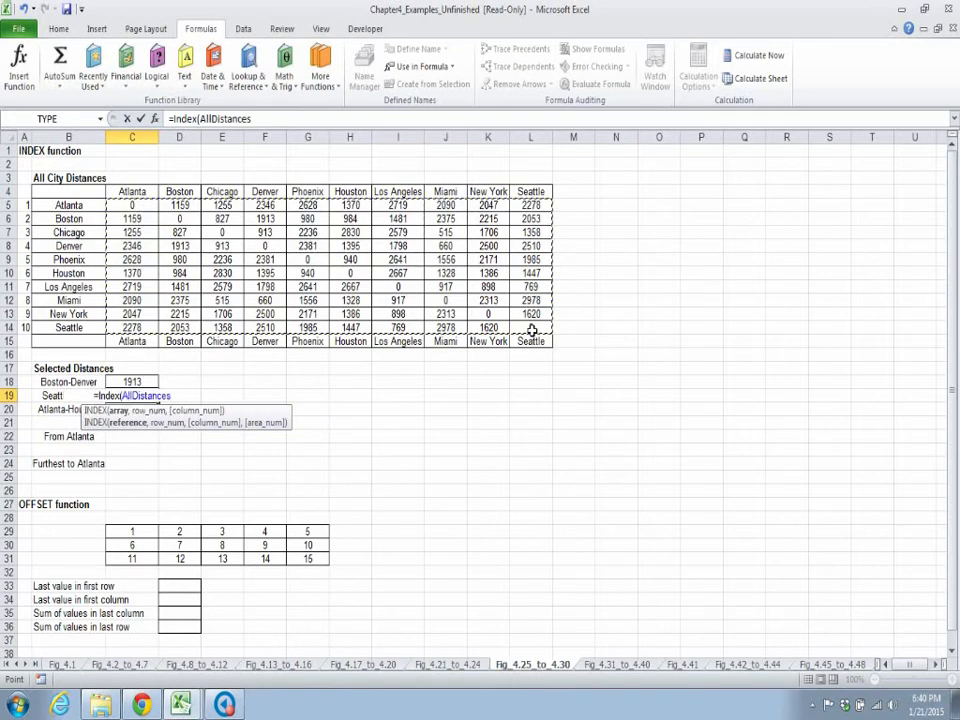
{"action": "type", "text": ","}
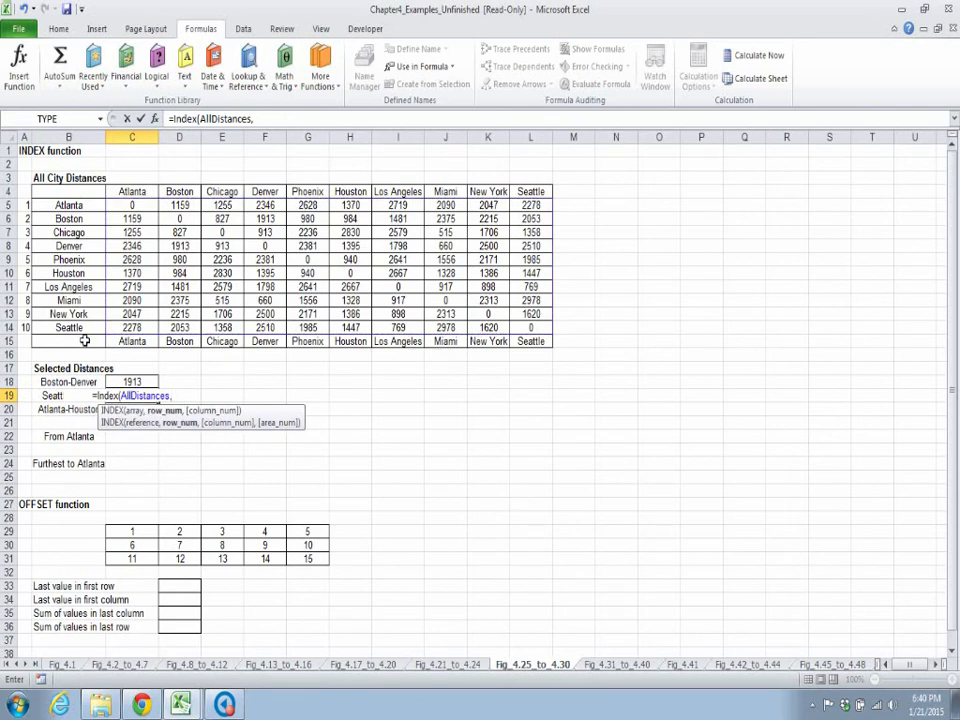
{"action": "type", "text": "10,"}
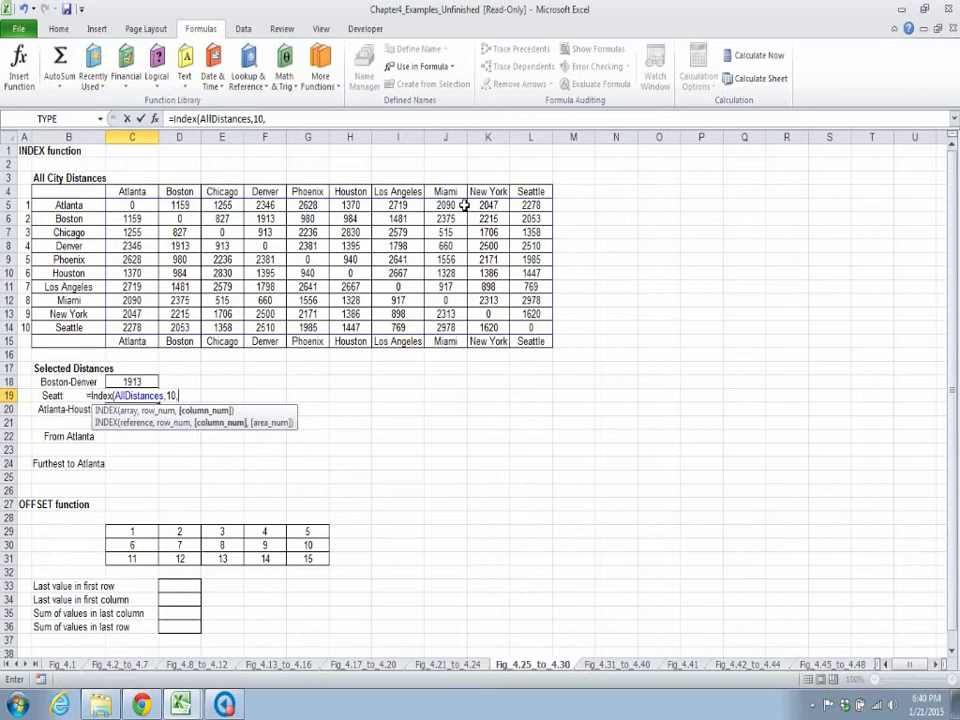
{"action": "type", "text": "8"}
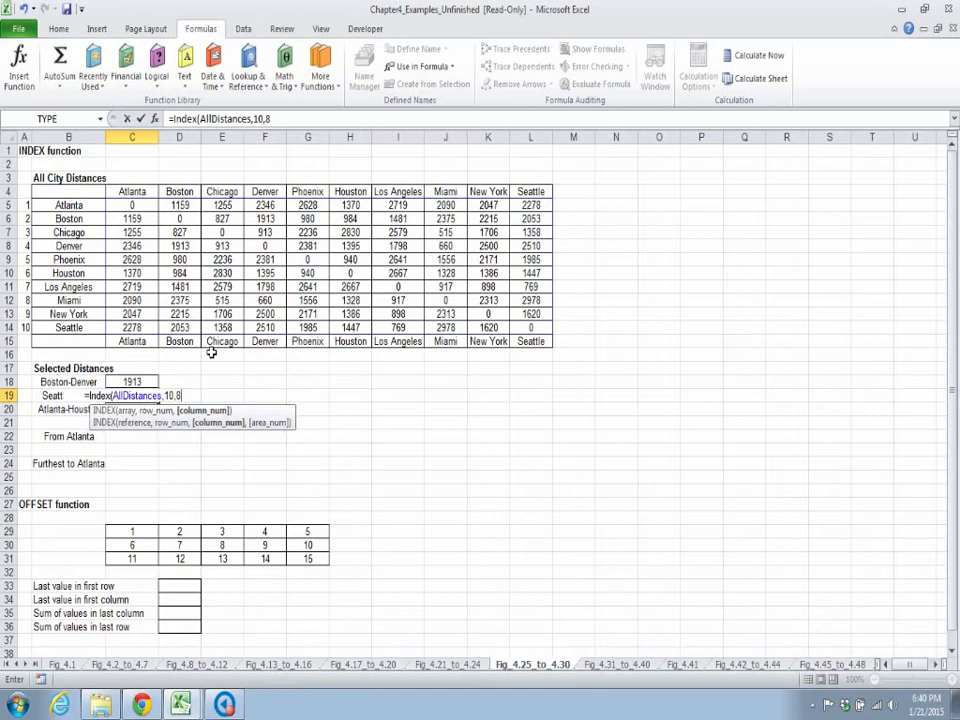
{"action": "type", "text": ")"}
{"action": "key", "text": "Return"}
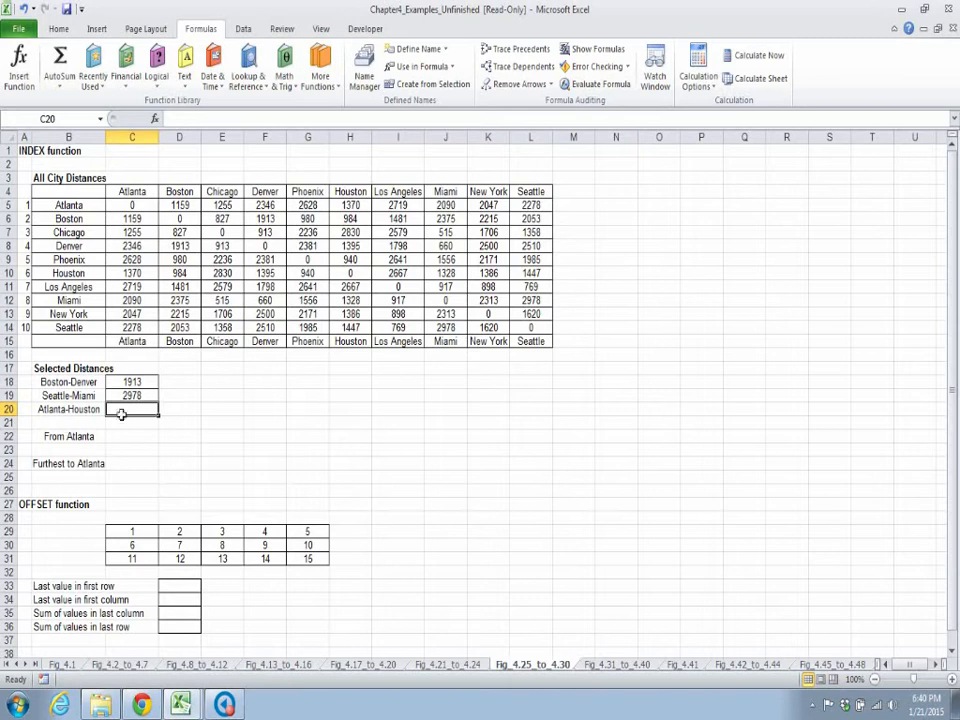
Begin the Atlanta-Houston formula in C20 as an INDEX function with the named range AllDistances as its array
{"action": "type", "text": "="}
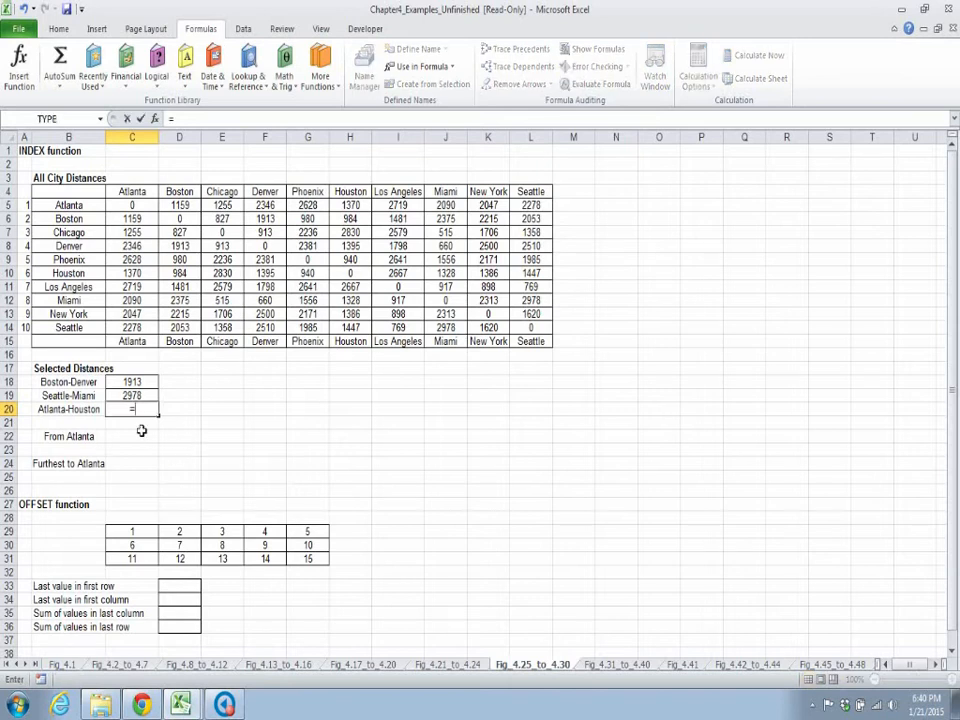
{"action": "type", "text": "Index"}
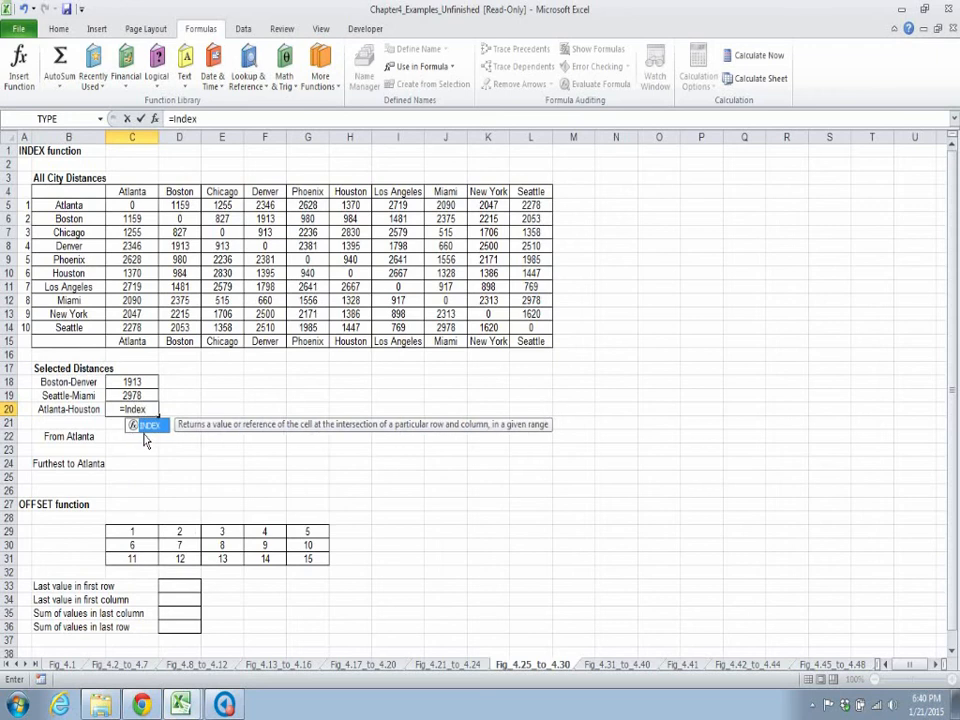
{"action": "type", "text": "("}
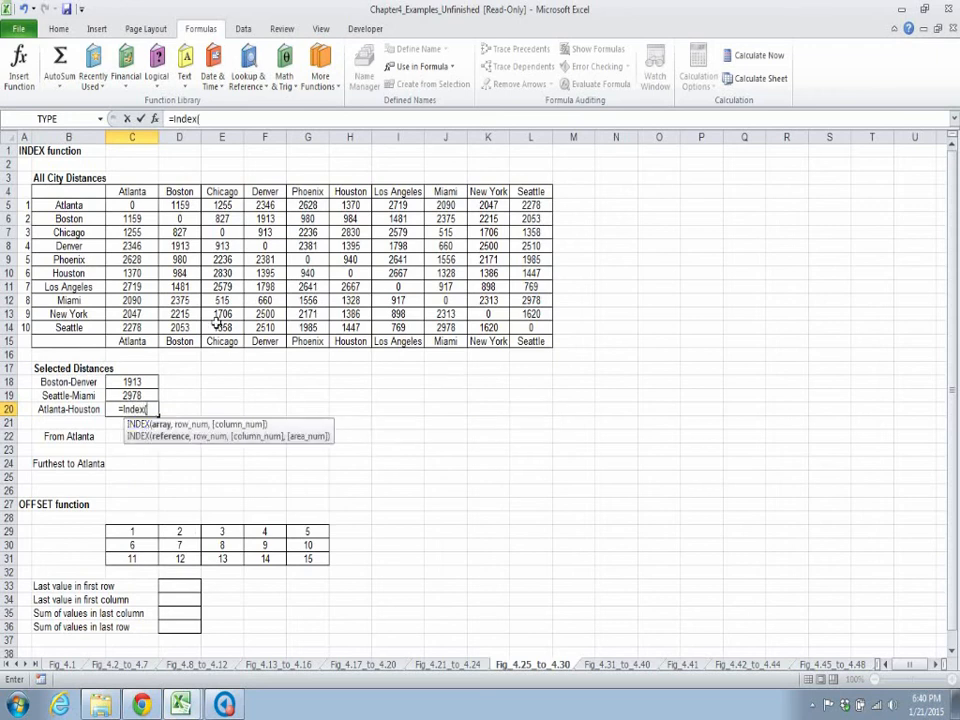
{"action": "type", "text": "All"}
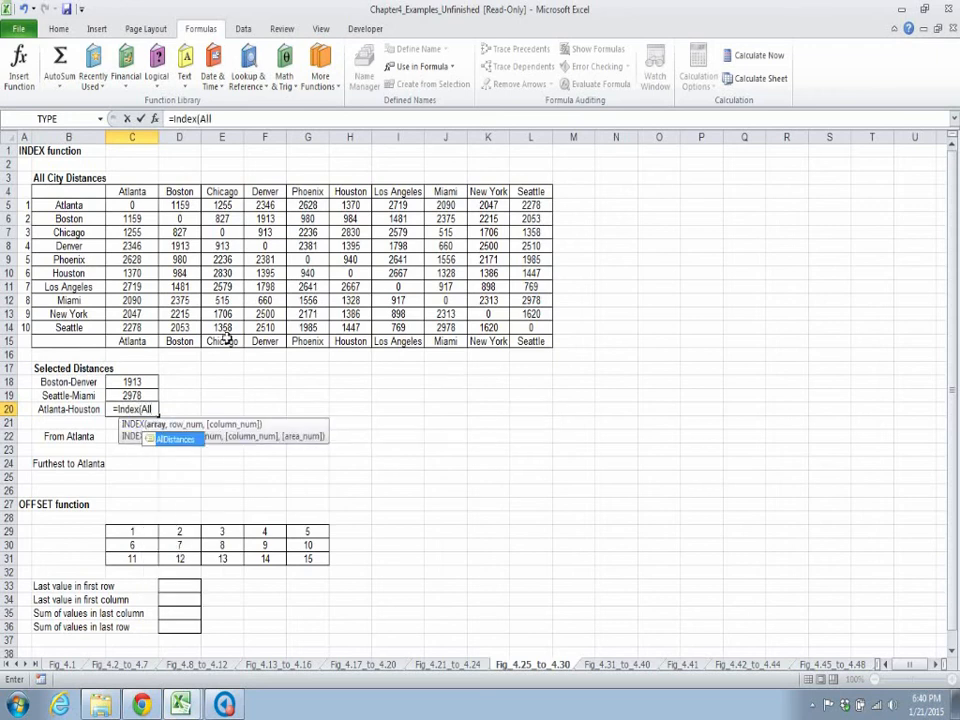
{"action": "type", "text": "Di"}
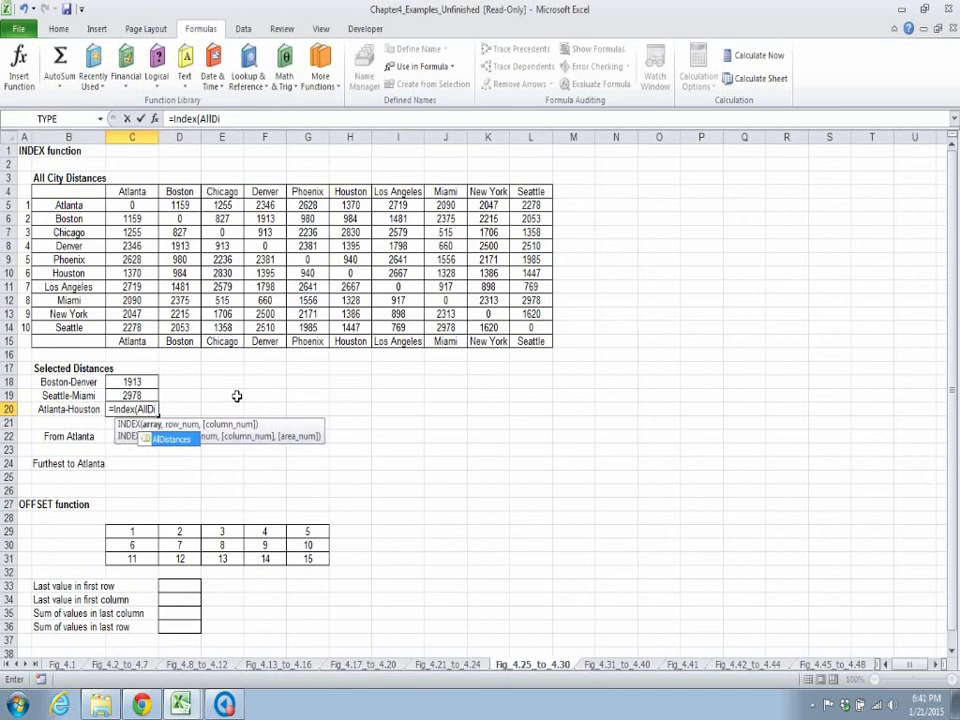
{"action": "double_click", "coordinate": [165, 438]}
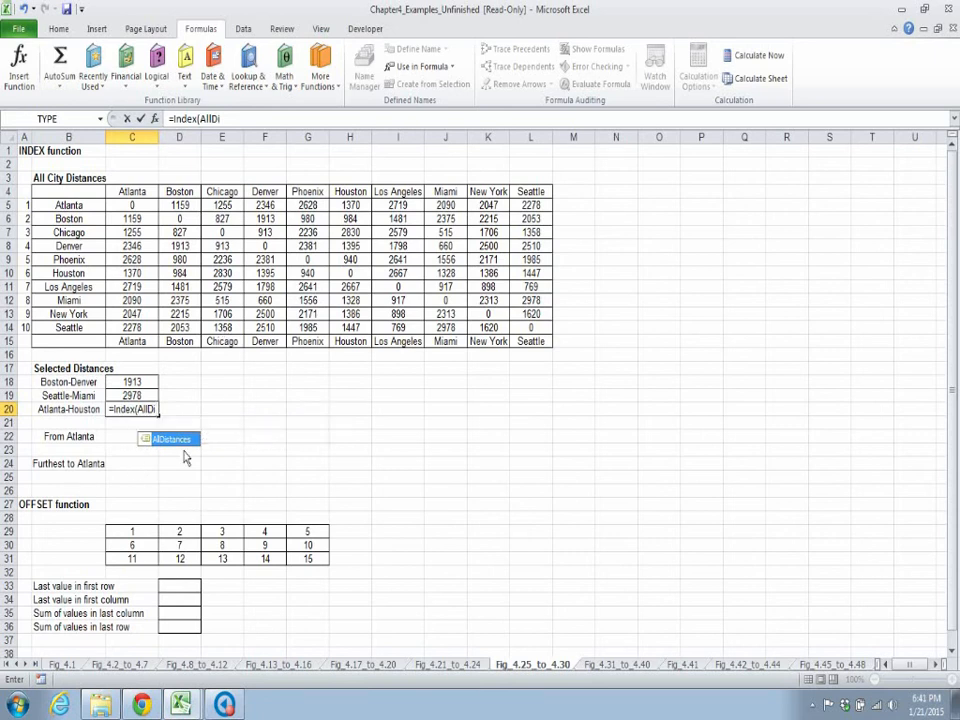
{"action": "type", "text": ","}
{"action": "left_click", "coordinate": [238, 369]}
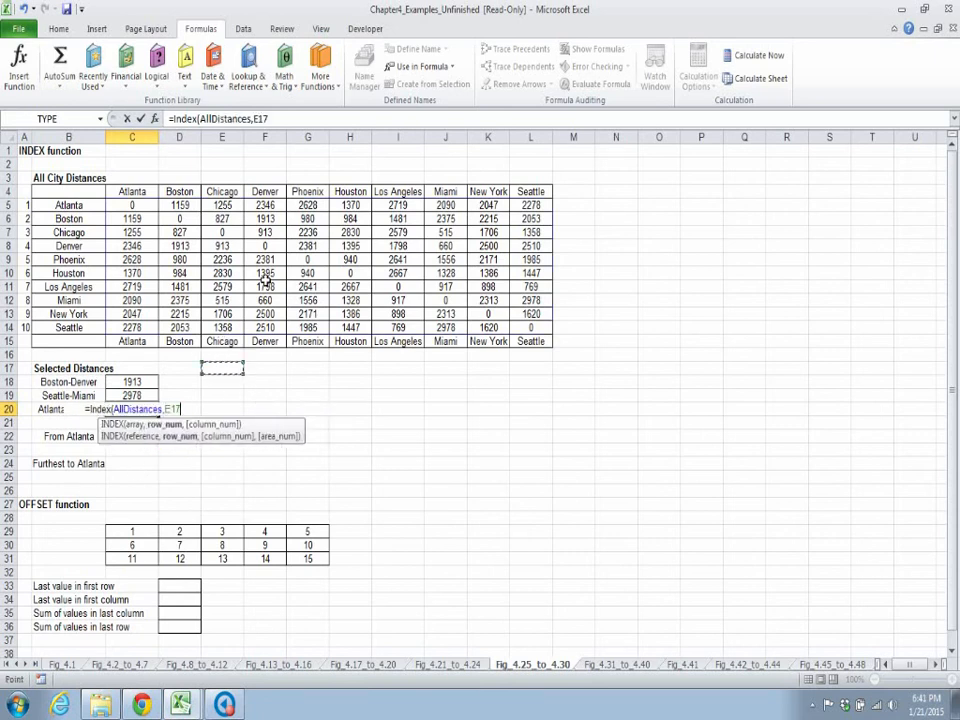
{"action": "left_click", "coordinate": [294, 124]}
{"action": "key", "text": "BackSpace"}
{"action": "key", "text": "BackSpace"}
{"action": "key", "text": "BackSpace"}
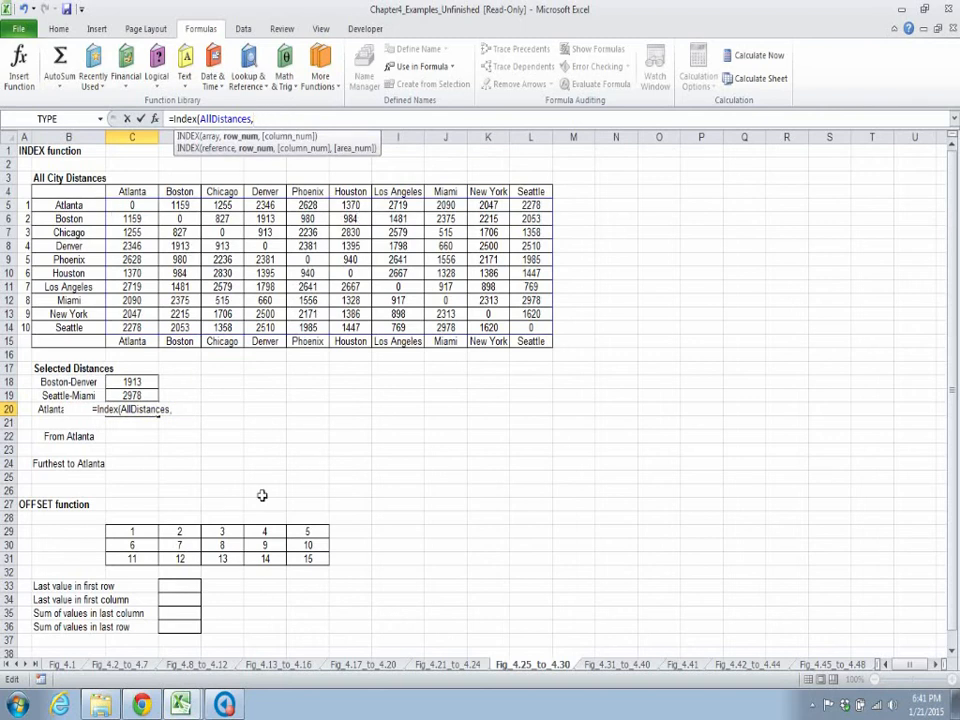
Complete the Atlanta-Houston INDEX formula in C20 with row 1 and column 6
{"action": "type", "text": "1,"}
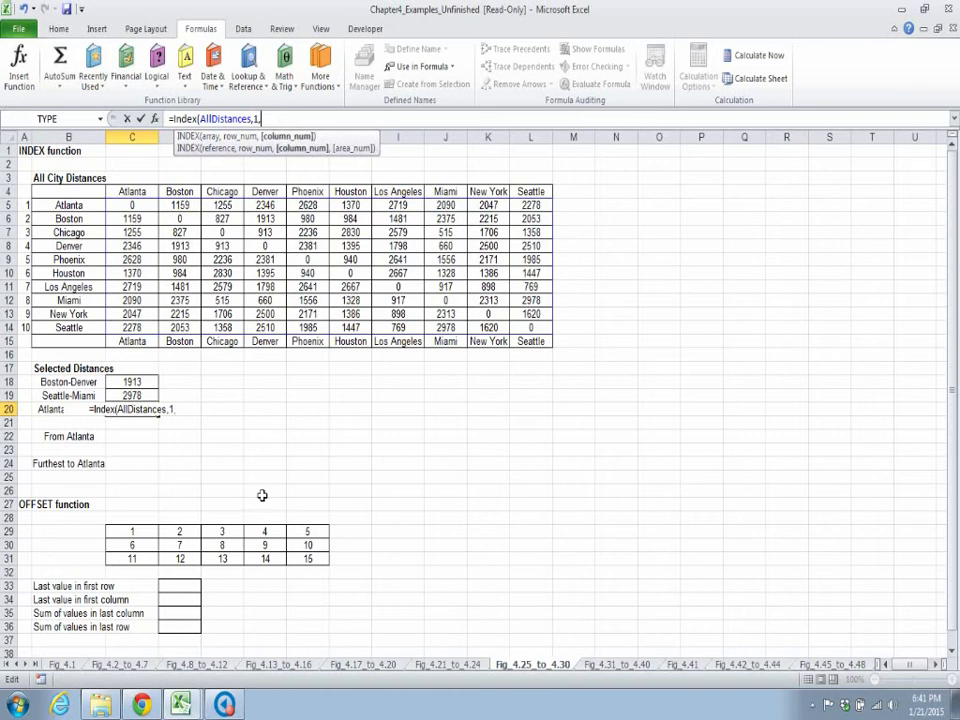
{"action": "type", "text": "6"}
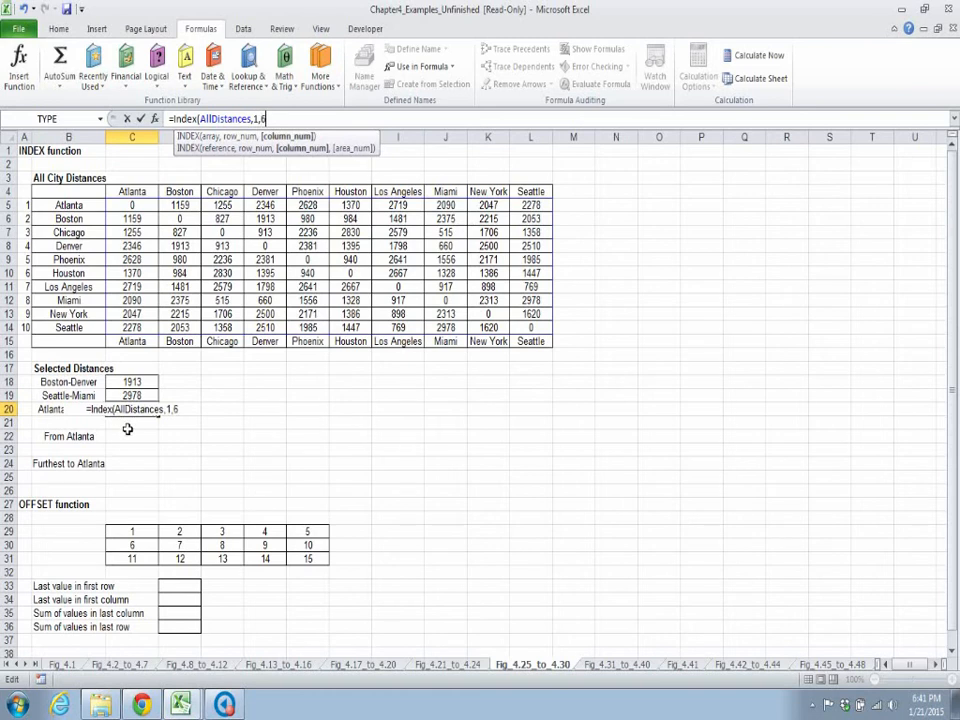
{"action": "type", "text": ")"}
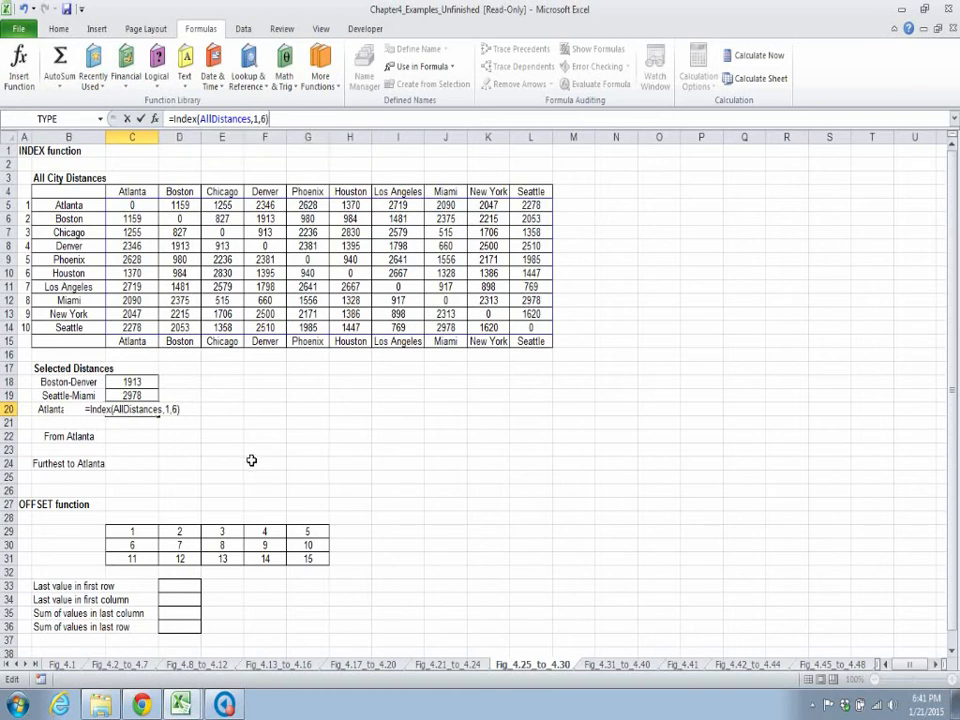
{"action": "key", "text": "Return"}
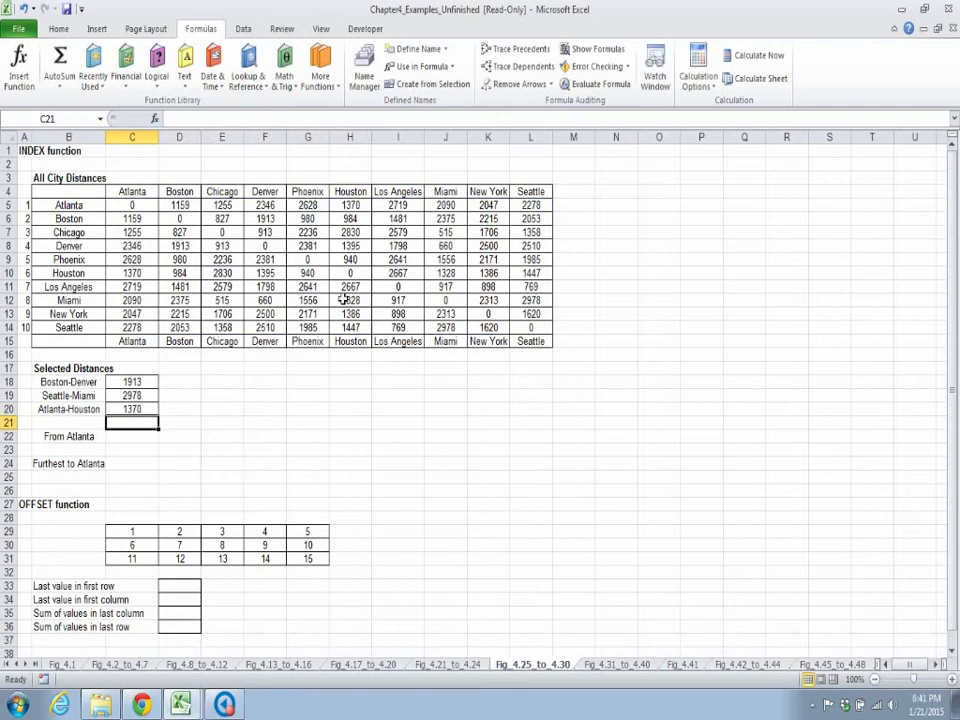
Enter an INDEX formula in C22 for the distances from Atlanta, using the AllDistances range, row 1 and column 0
{"action": "left_click", "coordinate": [131, 440]}
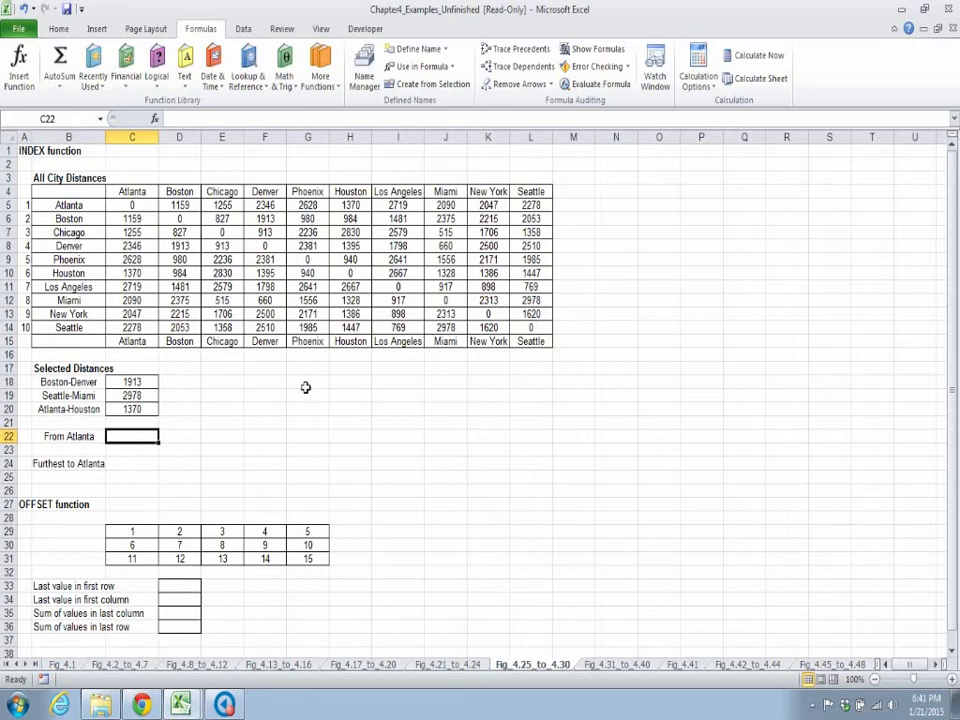
{"action": "type", "text": "="}
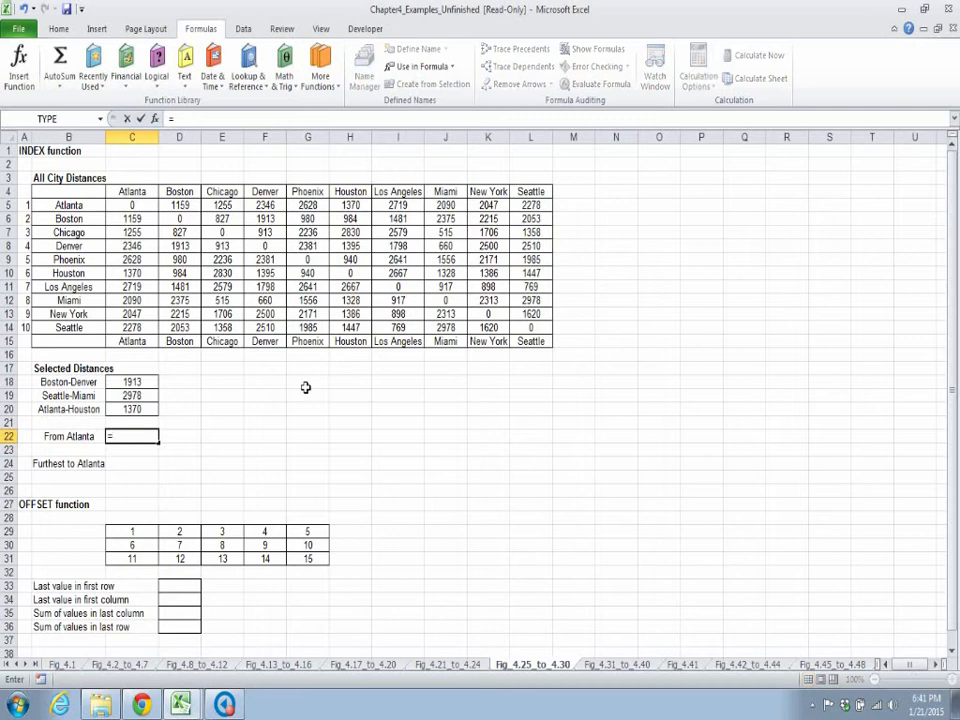
{"action": "type", "text": "Index"}
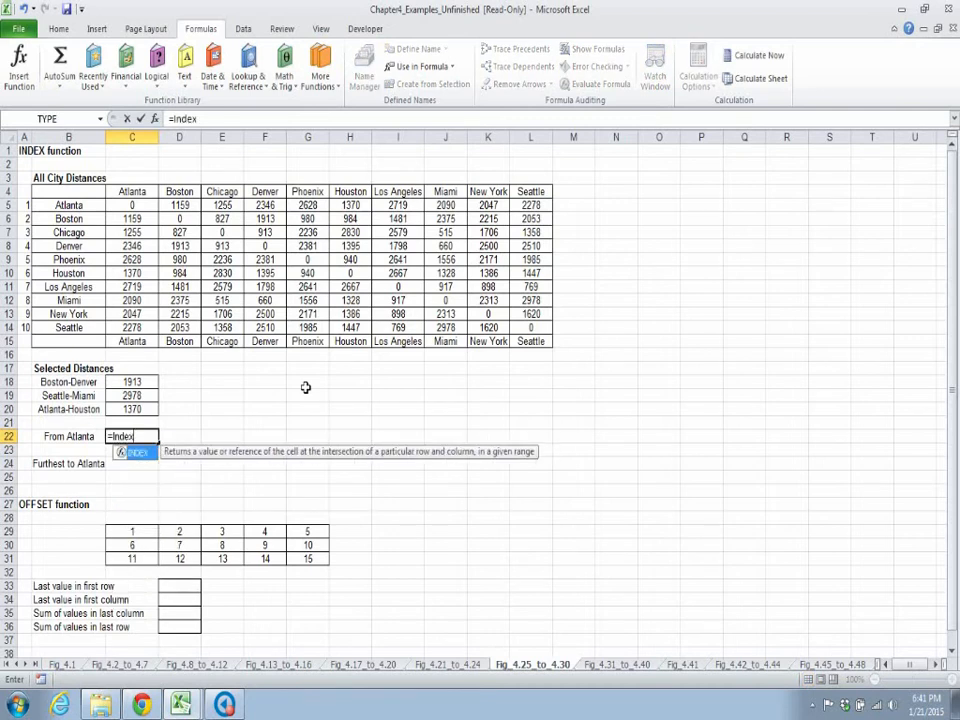
{"action": "type", "text": "("}
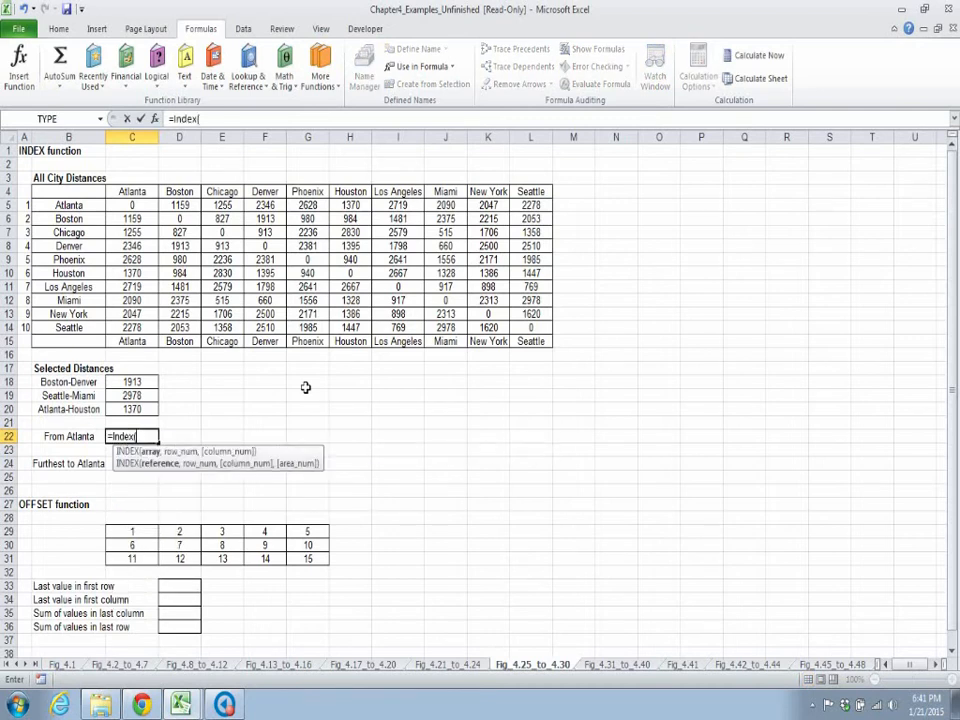
{"action": "type", "text": "All"}
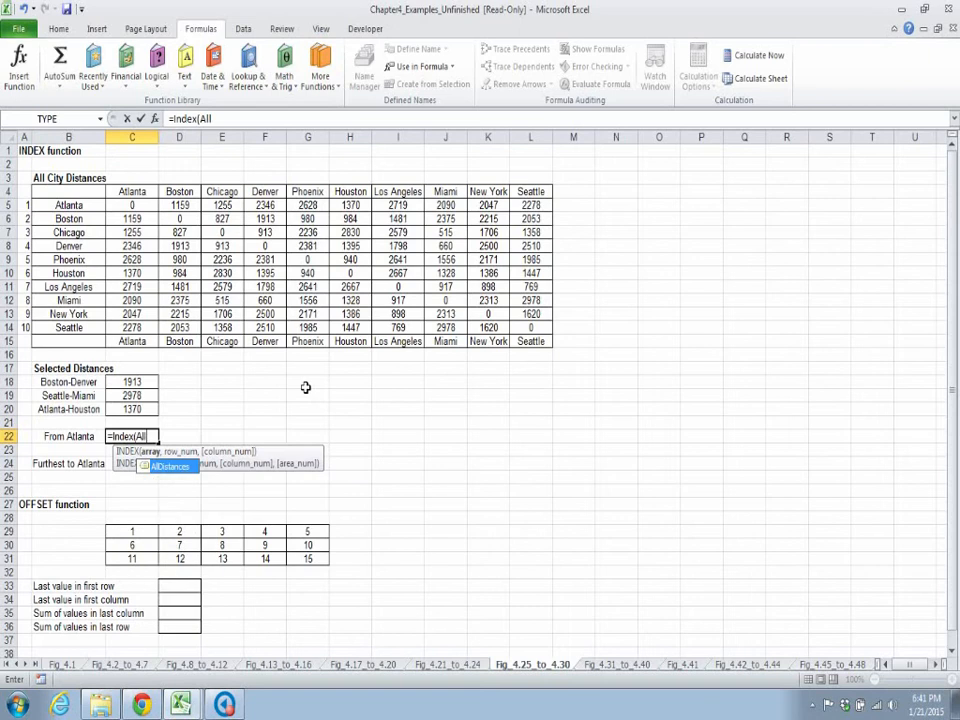
{"action": "type", "text": "Distances,"}
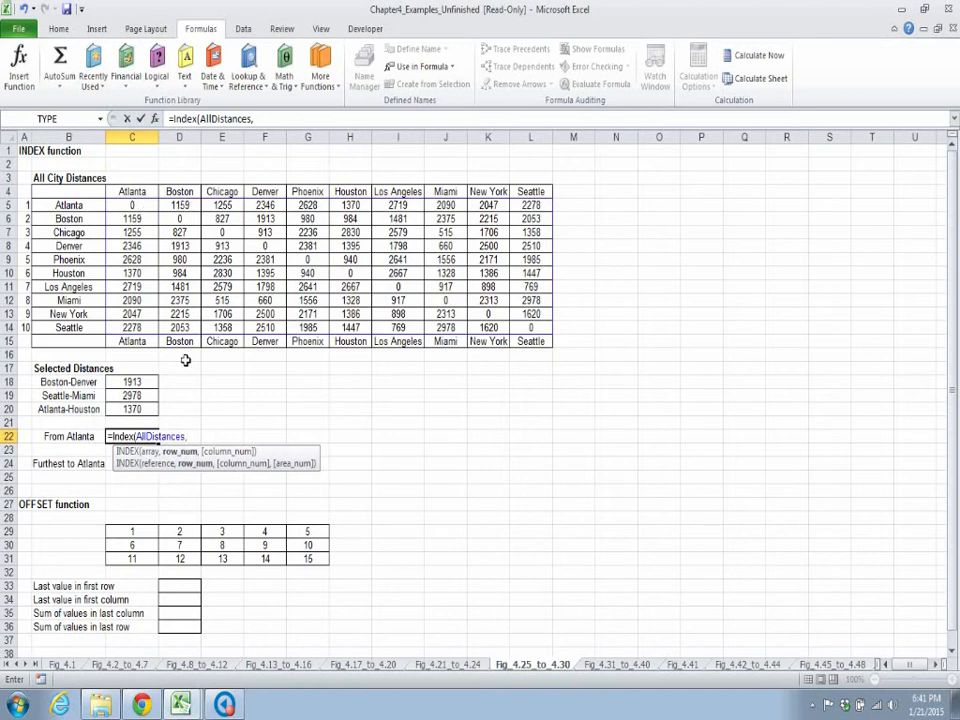
{"action": "type", "text": "1,"}
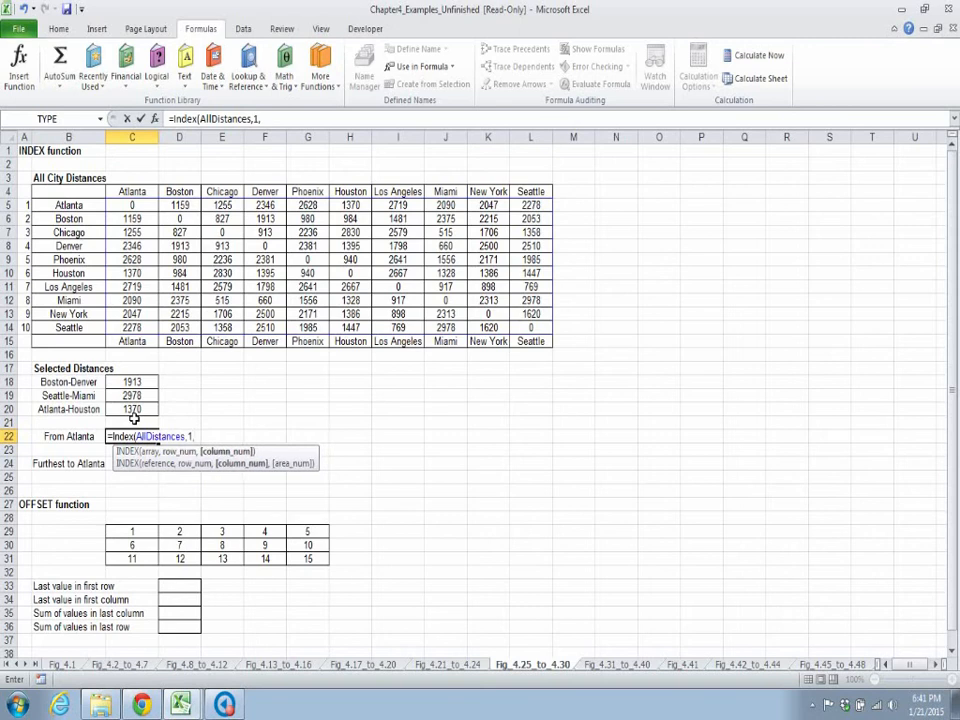
{"action": "type", "text": "0)"}
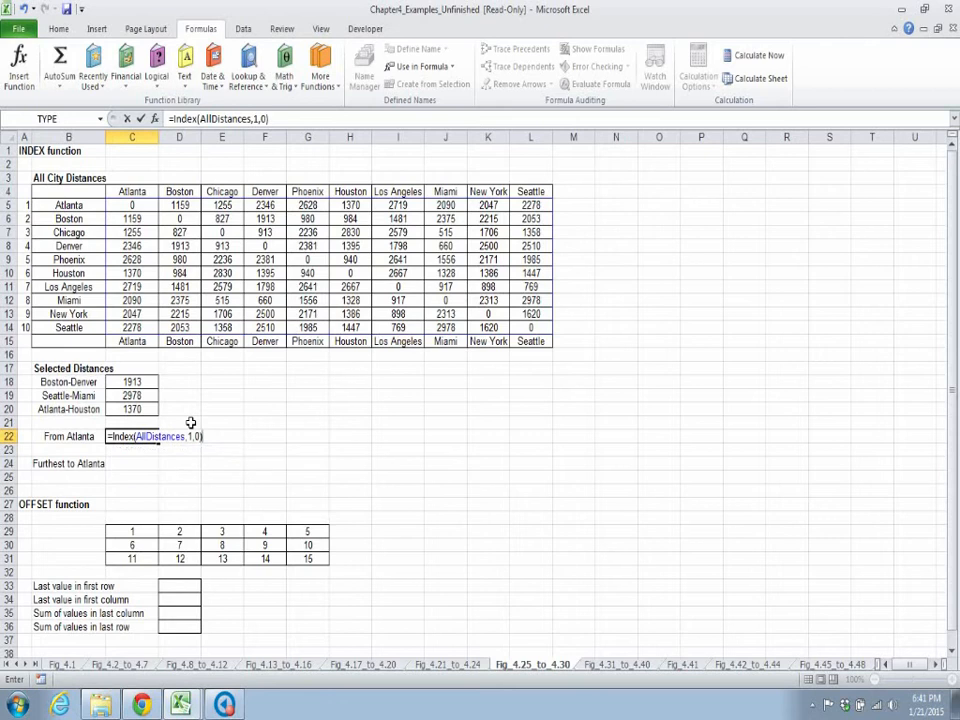
{"action": "key", "text": "Return"}
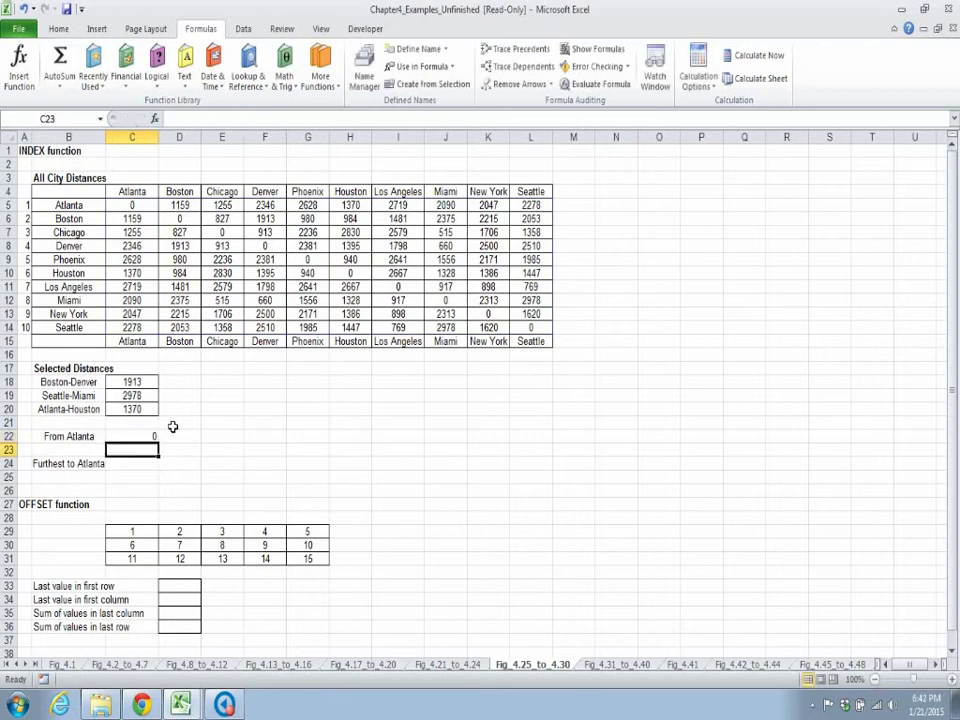
Fill the From Atlanta formula in C22 across the row to L22
{"action": "left_click", "coordinate": [150, 436]}
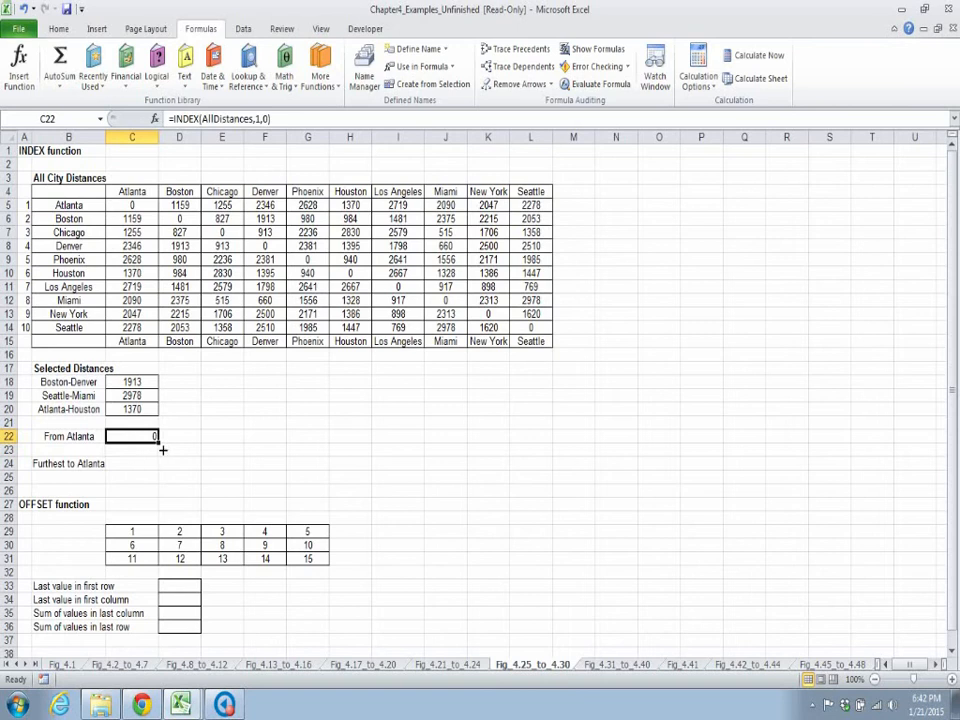
{"action": "left_click_drag", "start_coordinate": [162, 450], "coordinate": [550, 438]}
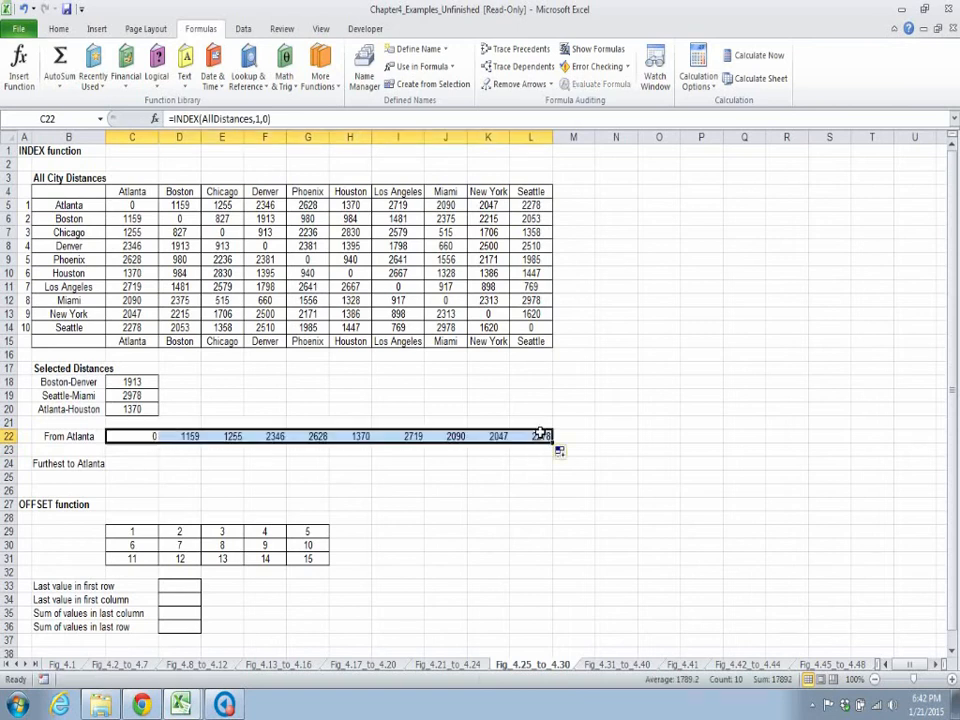
{"action": "left_click", "coordinate": [545, 521]}
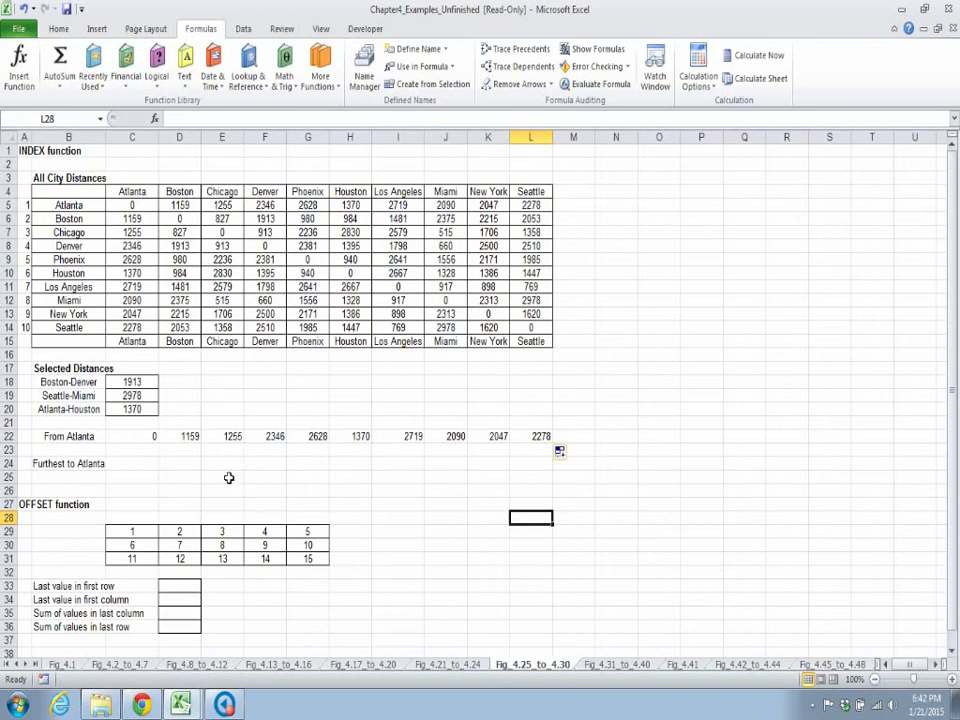
Enter =MAX(INDEX(AllDistances,1,0)) in C24 to find the furthest distance to Atlanta
{"action": "left_click", "coordinate": [141, 470]}
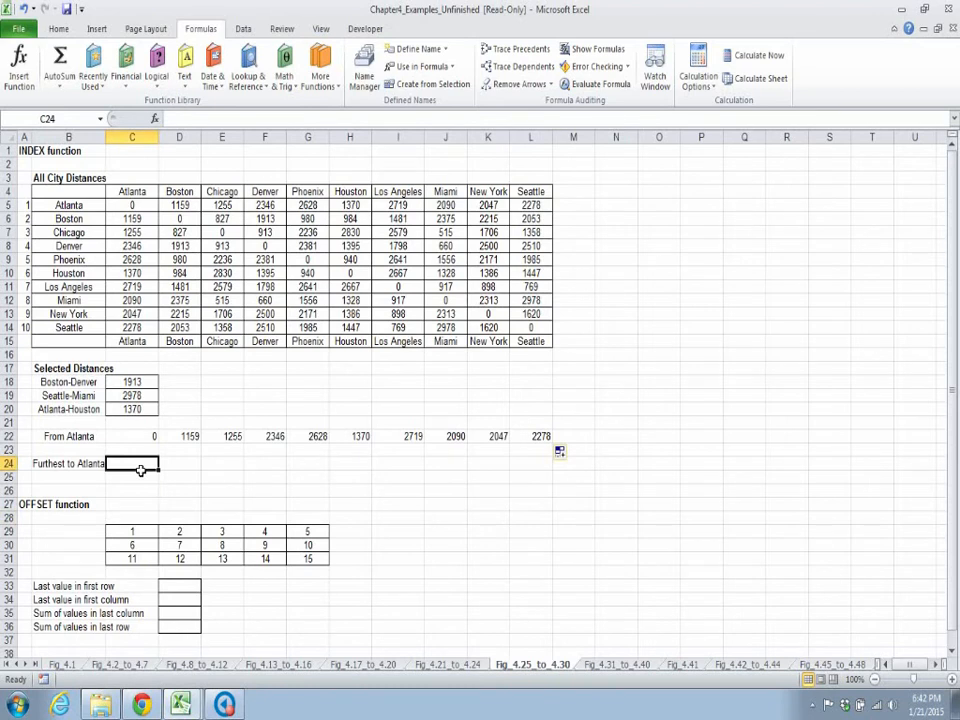
{"action": "type", "text": "="}
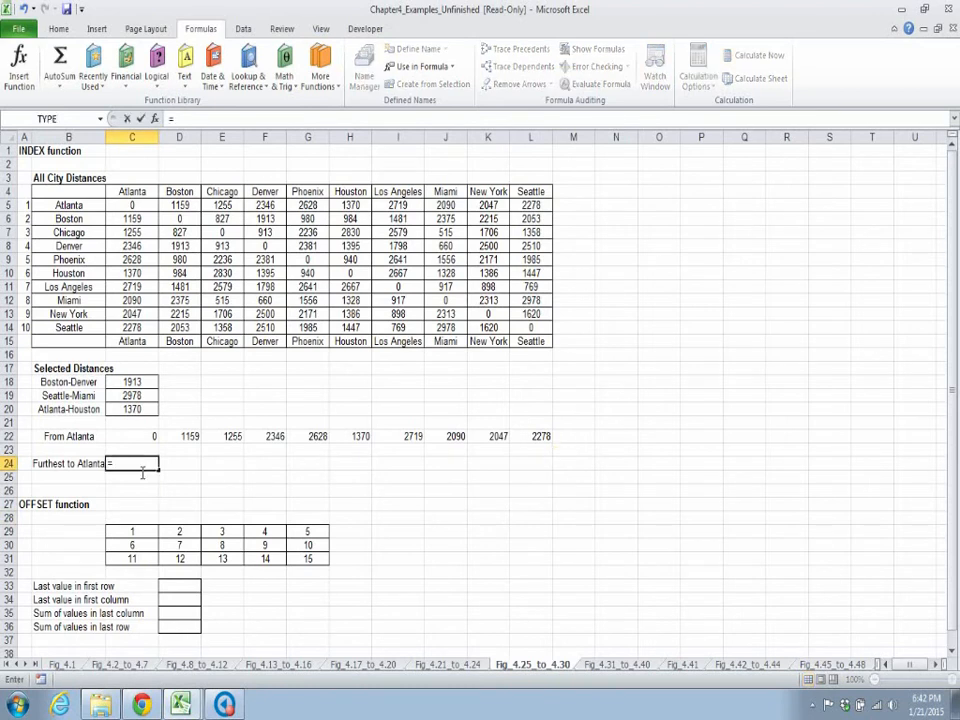
{"action": "type", "text": "M"}
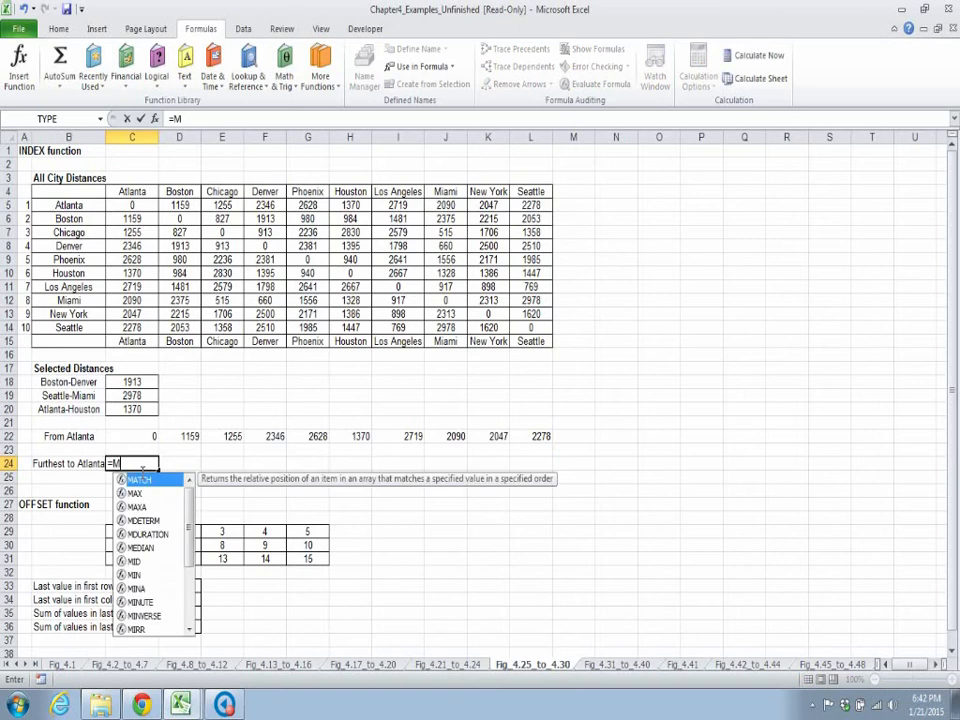
{"action": "type", "text": "ax("}
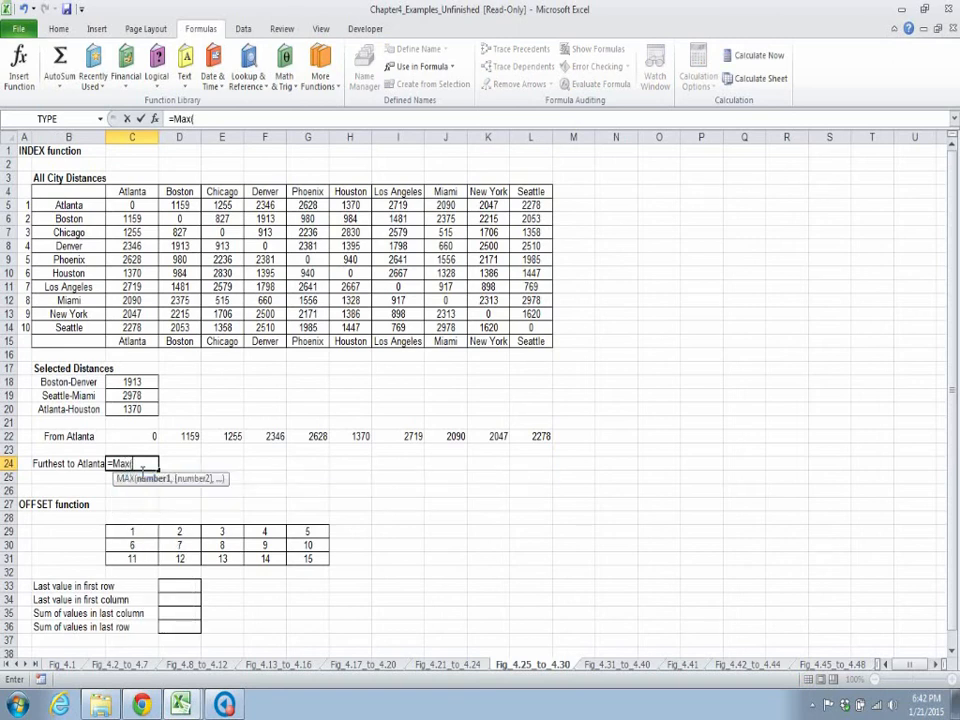
{"action": "type", "text": "Index"}
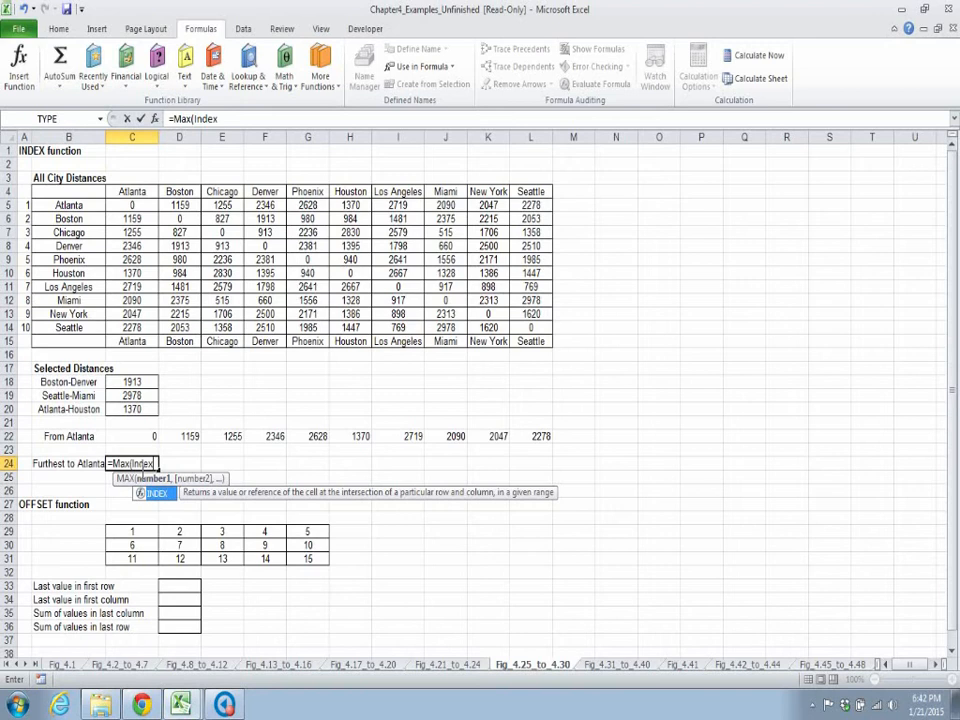
{"action": "type", "text": "("}
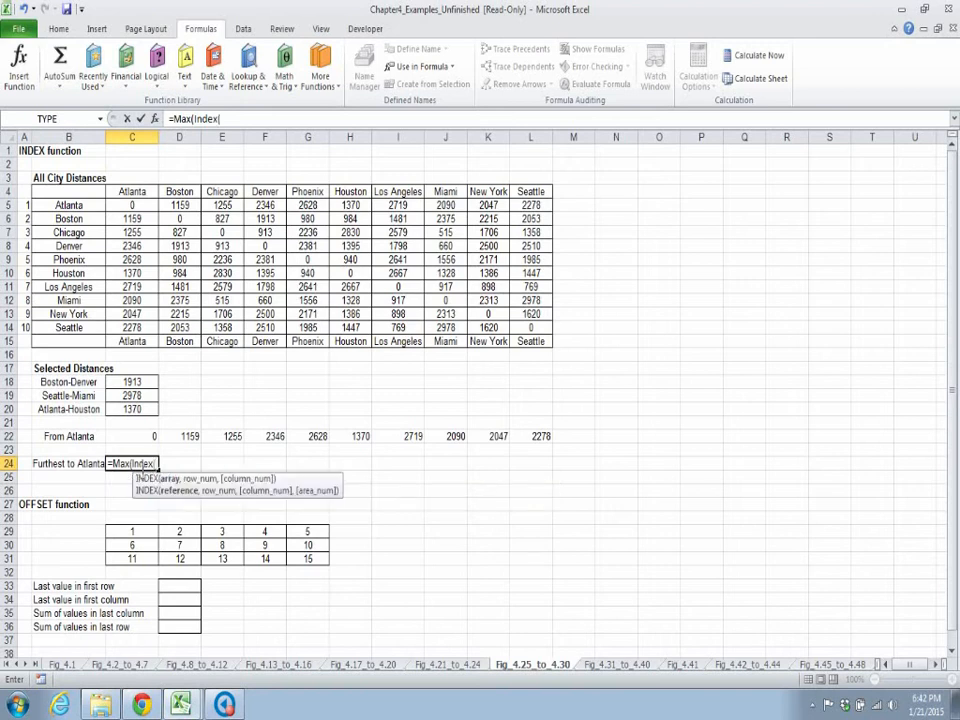
{"action": "type", "text": "All"}
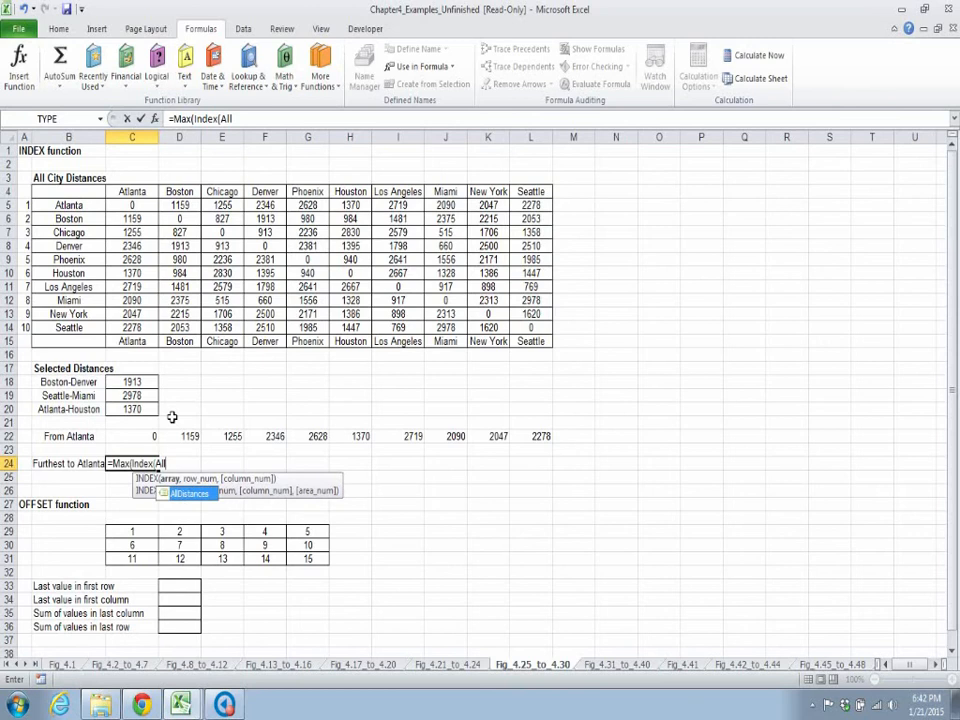
{"action": "type", "text": "Distances,"}
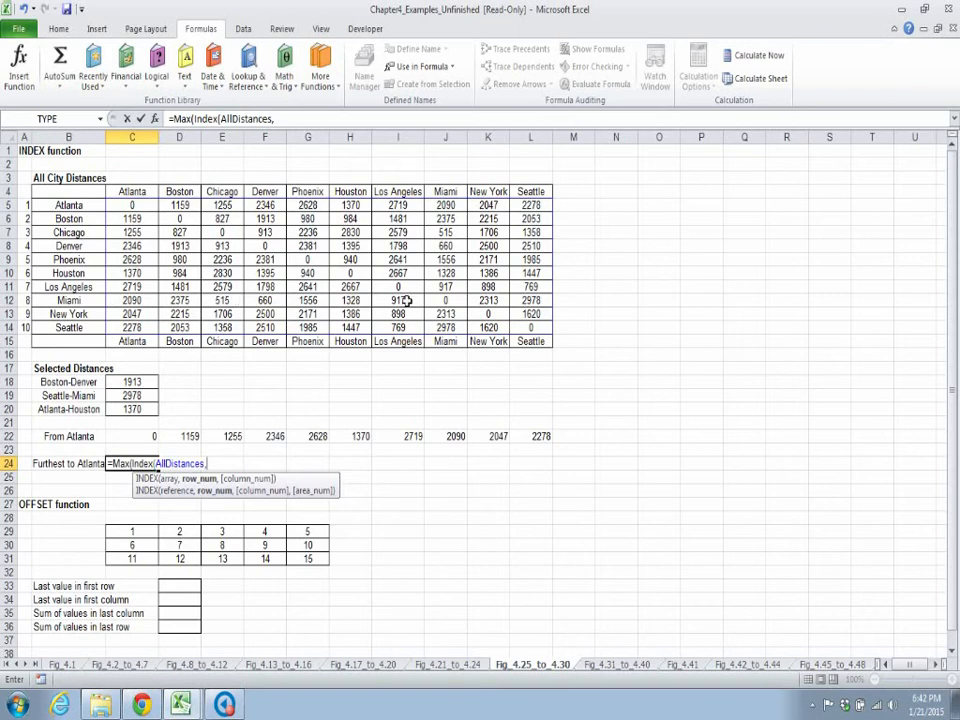
{"action": "type", "text": "1,"}
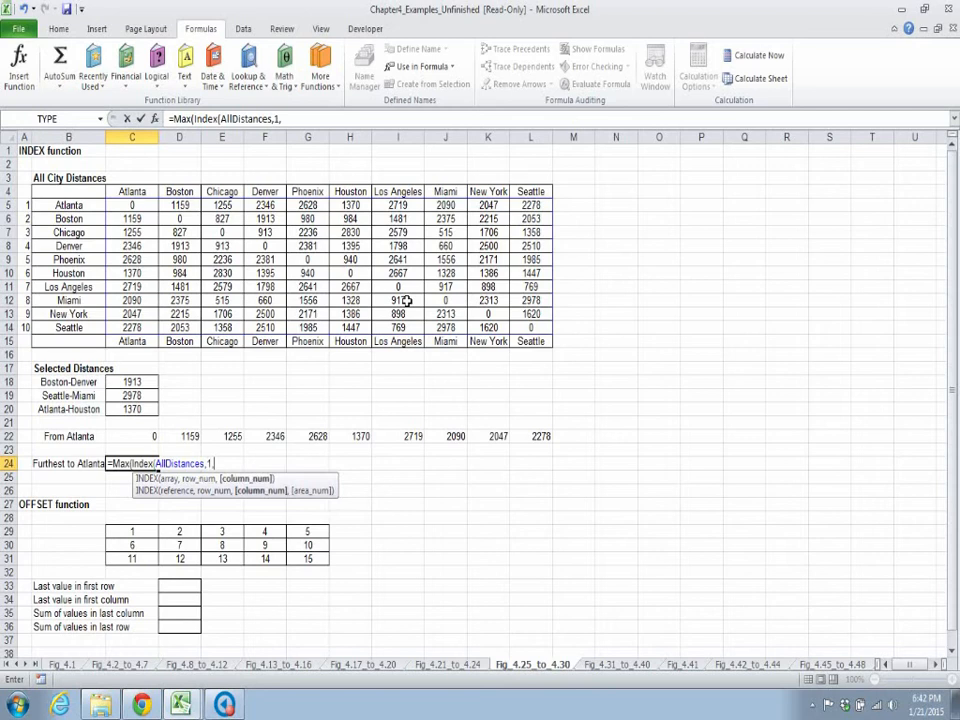
{"action": "type", "text": "0"}
{"action": "type", "text": ")"}
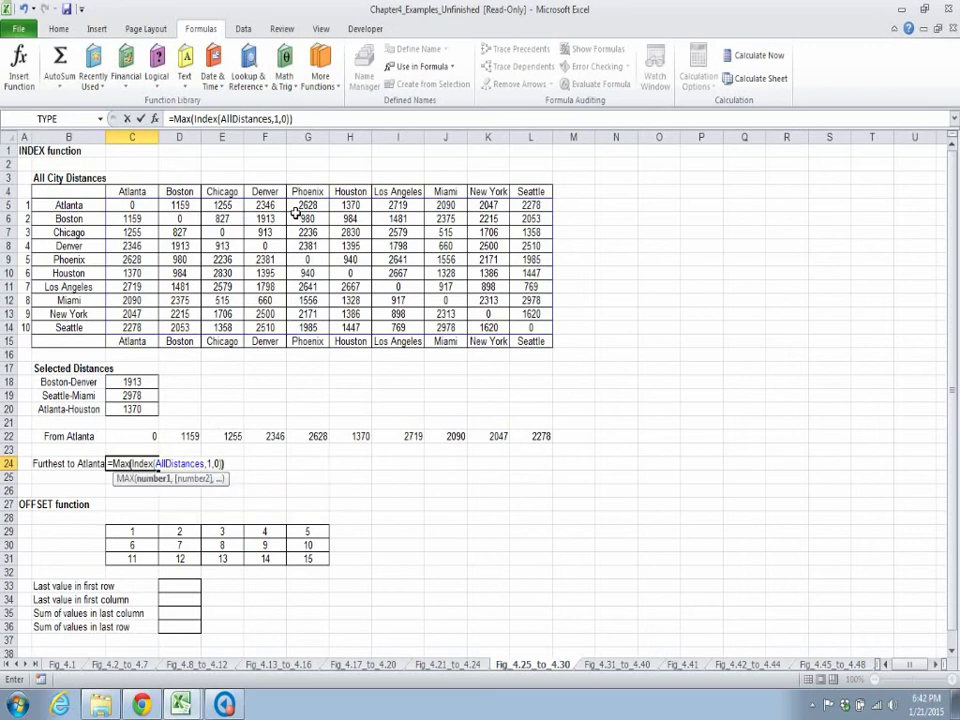
{"action": "key", "text": "Return"}
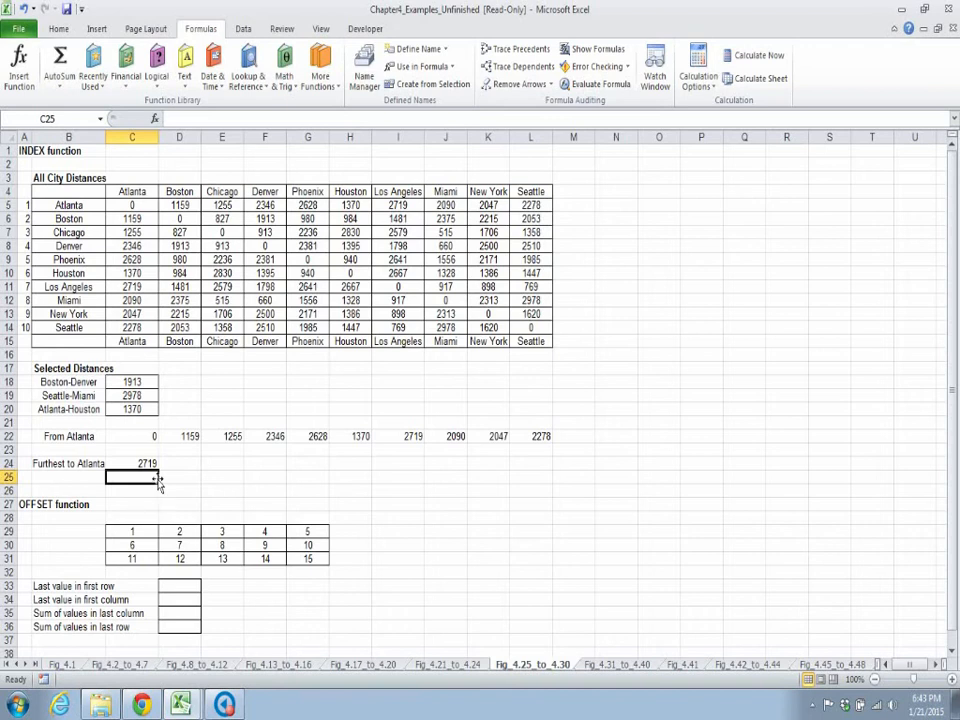
Enter an HLOOKUP formula in C25 that looks up C24 in C5:L15, returning row 11 with an exact match (FALSE)
{"action": "type", "text": "="}
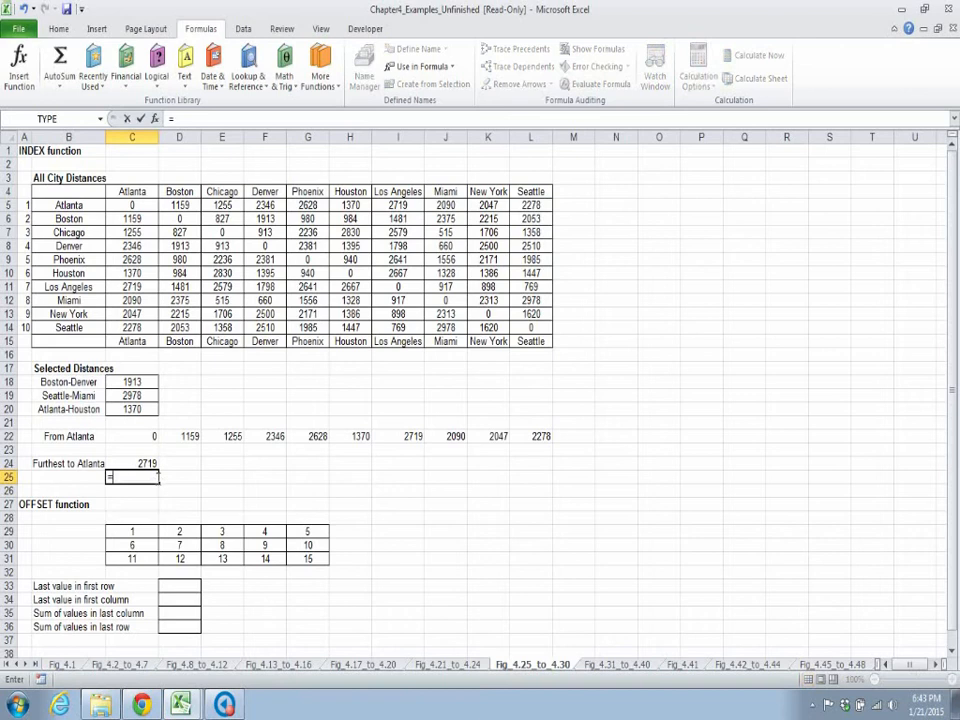
{"action": "type", "text": "Hlo"}
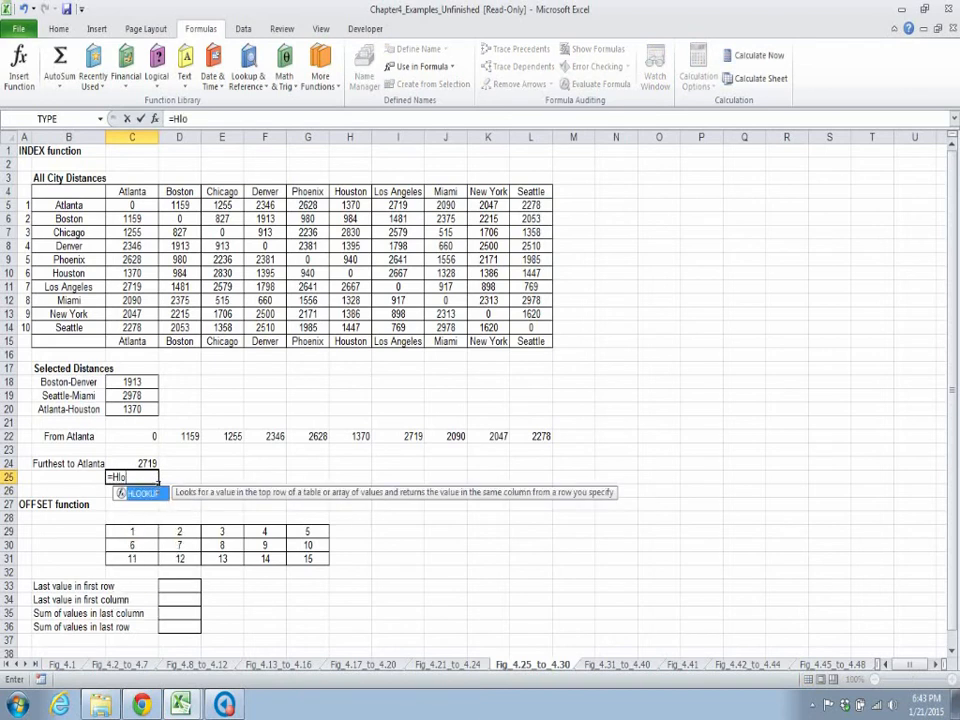
{"action": "double_click", "coordinate": [145, 494]}
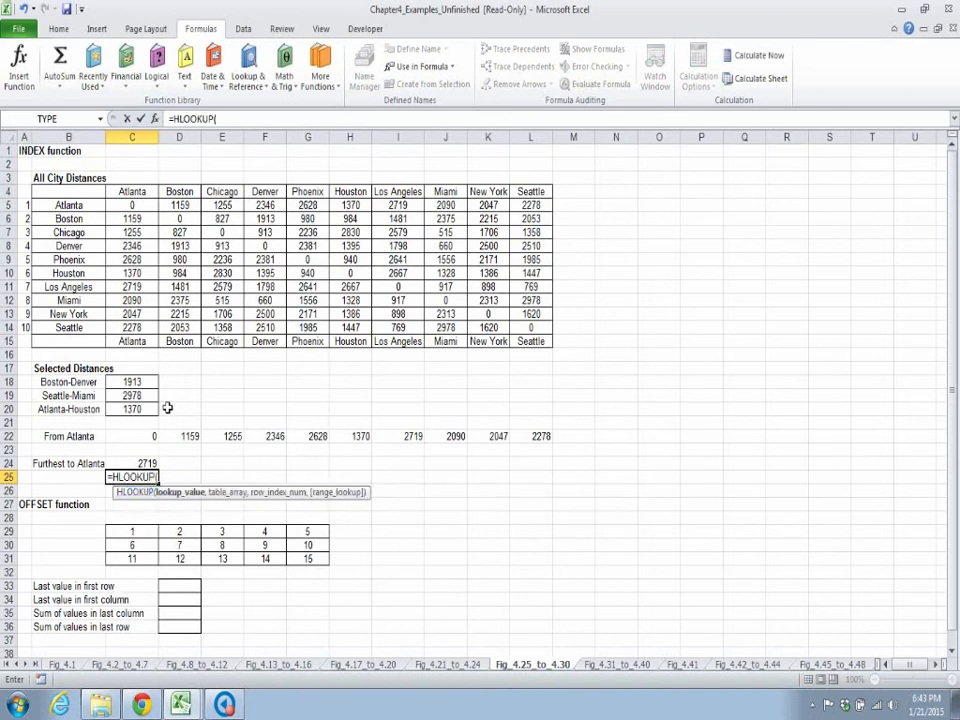
{"action": "left_click", "coordinate": [146, 466]}
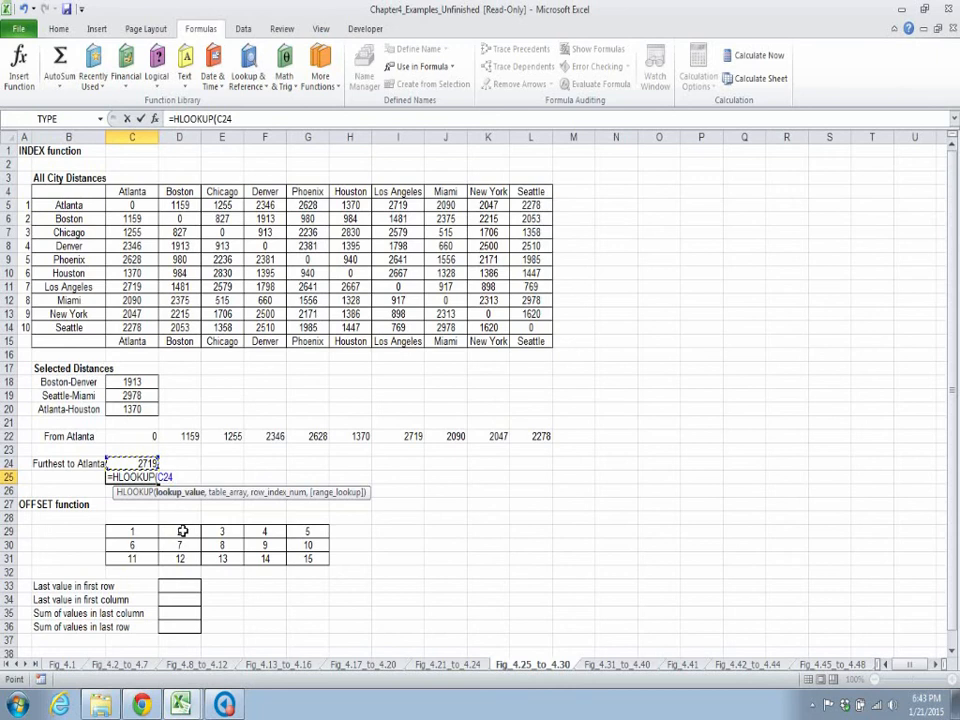
{"action": "type", "text": ","}
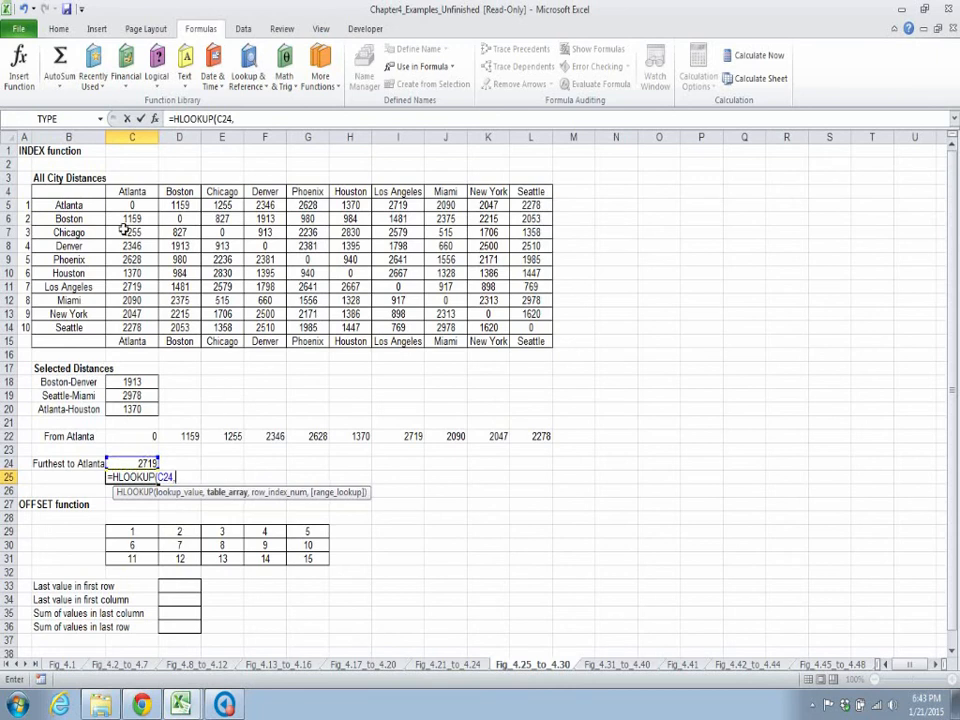
{"action": "left_click_drag", "start_coordinate": [129, 207], "coordinate": [522, 342]}
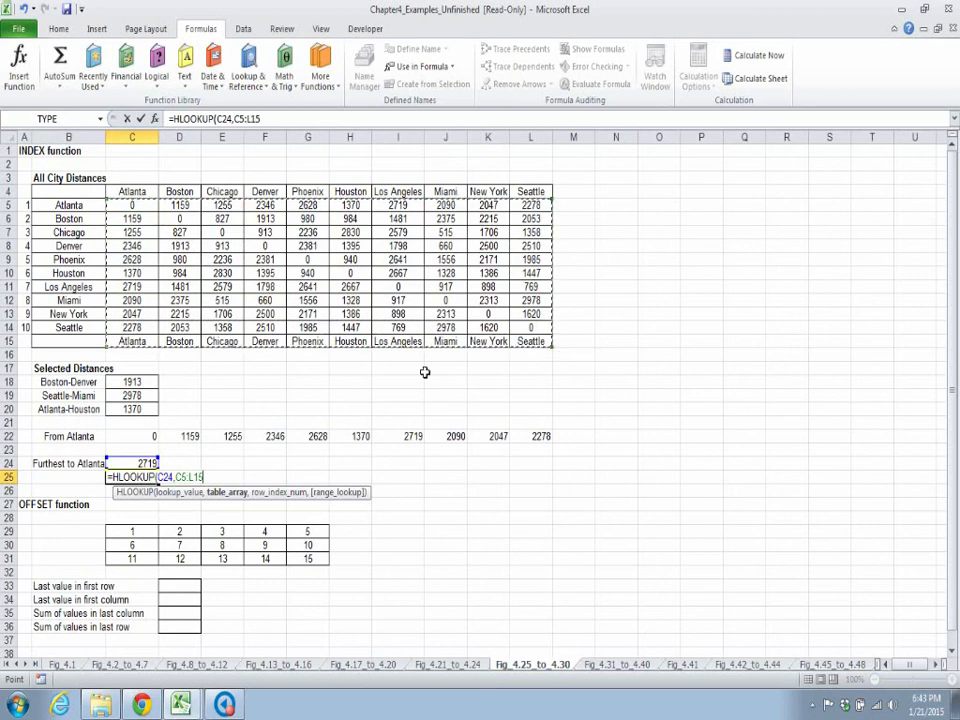
{"action": "type", "text": ","}
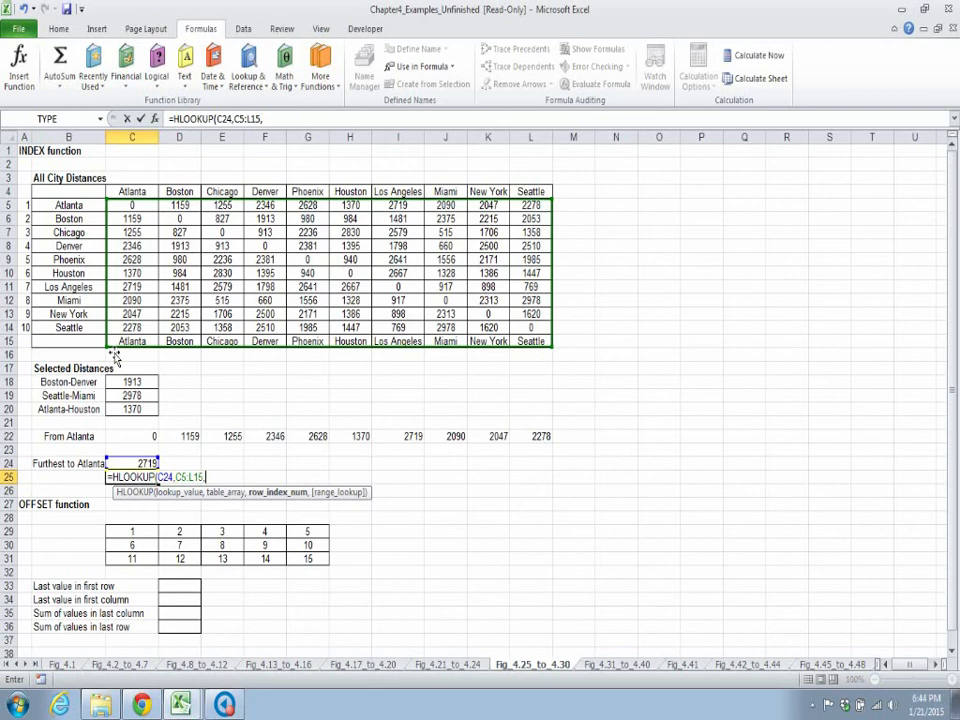
{"action": "type", "text": "11"}
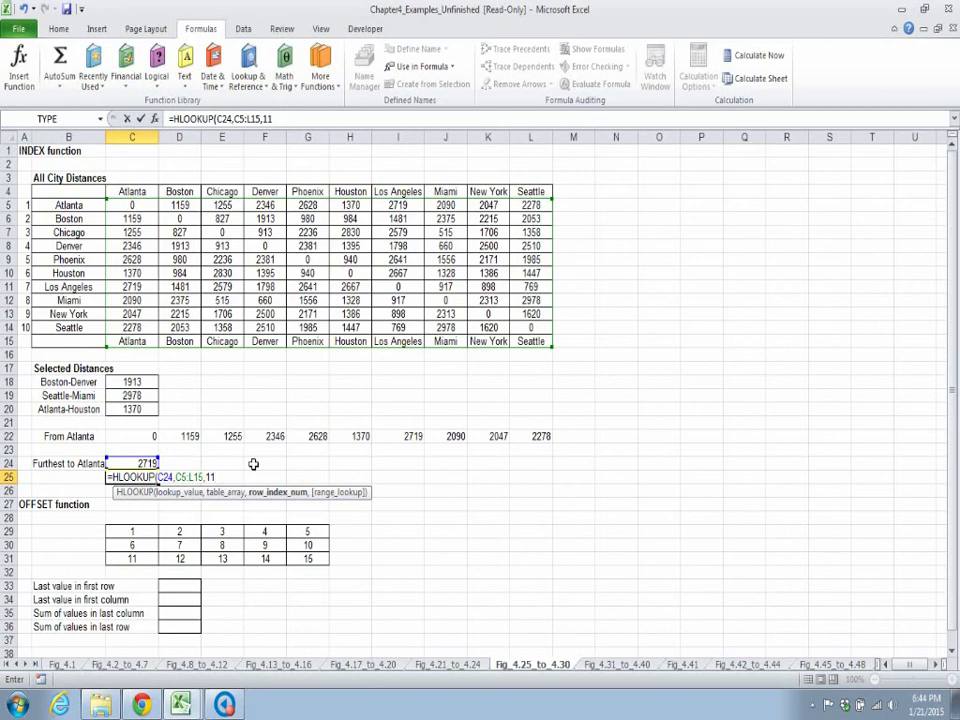
{"action": "type", "text": ","}
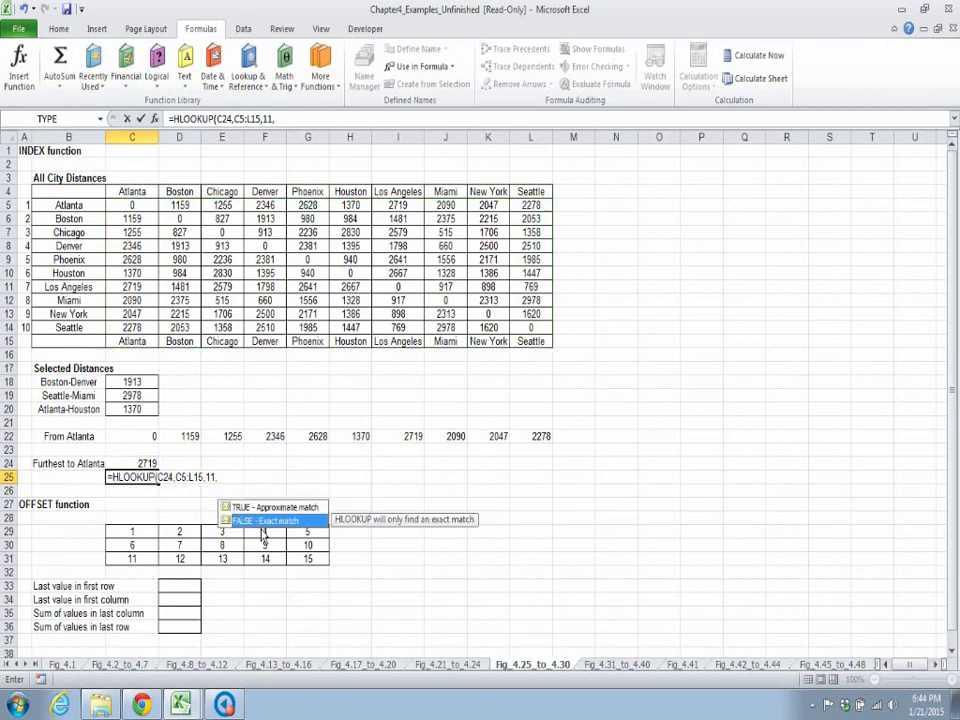
{"action": "double_click", "coordinate": [261, 523]}
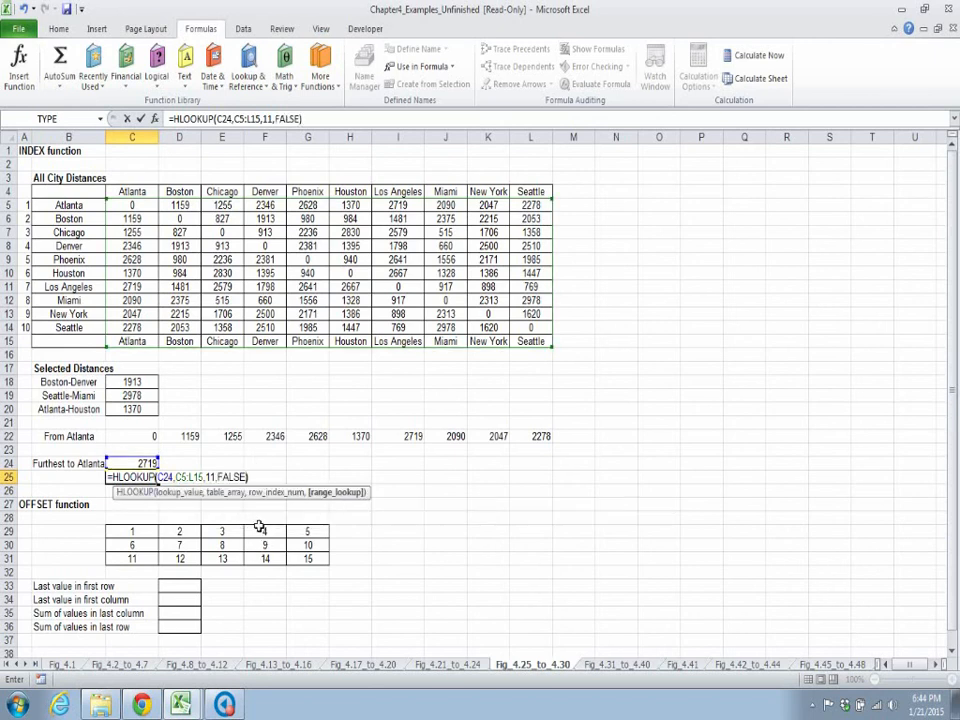
{"action": "key", "text": "Return"}
Enter =OFFSET(RefCell,0,4) in D33 to return the last value in the first row
{"action": "left_click", "coordinate": [221, 508]}
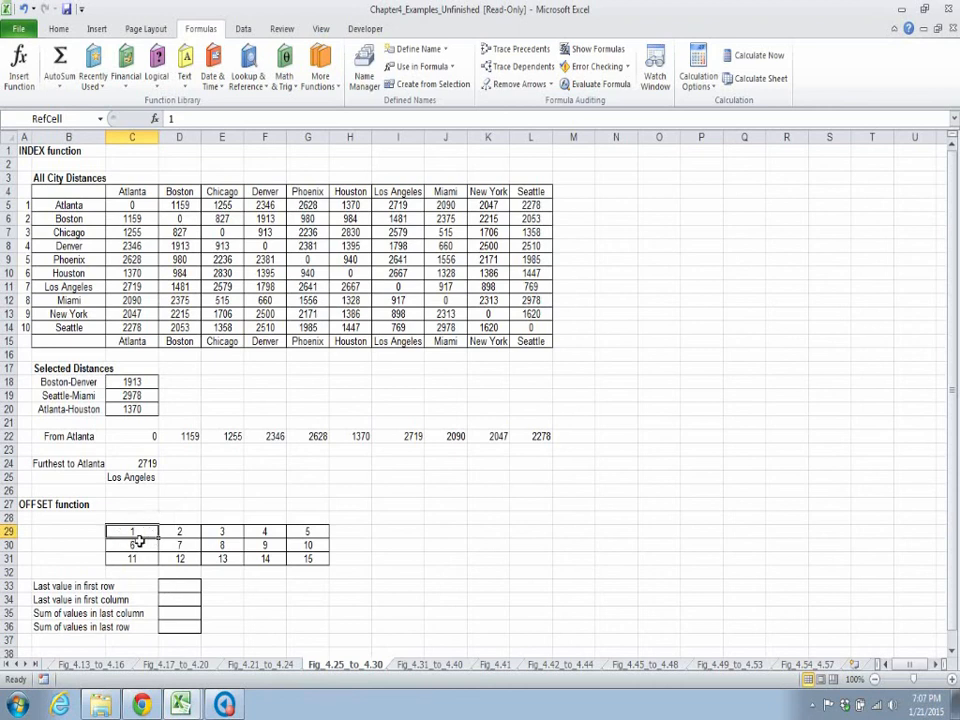
{"action": "left_click", "coordinate": [199, 592]}
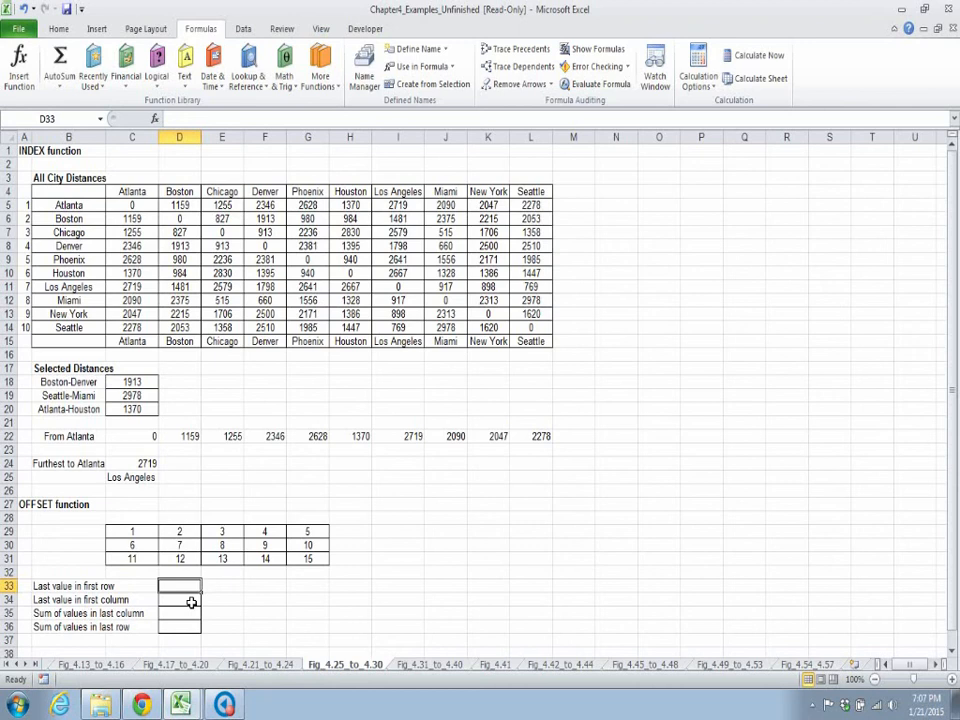
{"action": "type", "text": "=offset"}
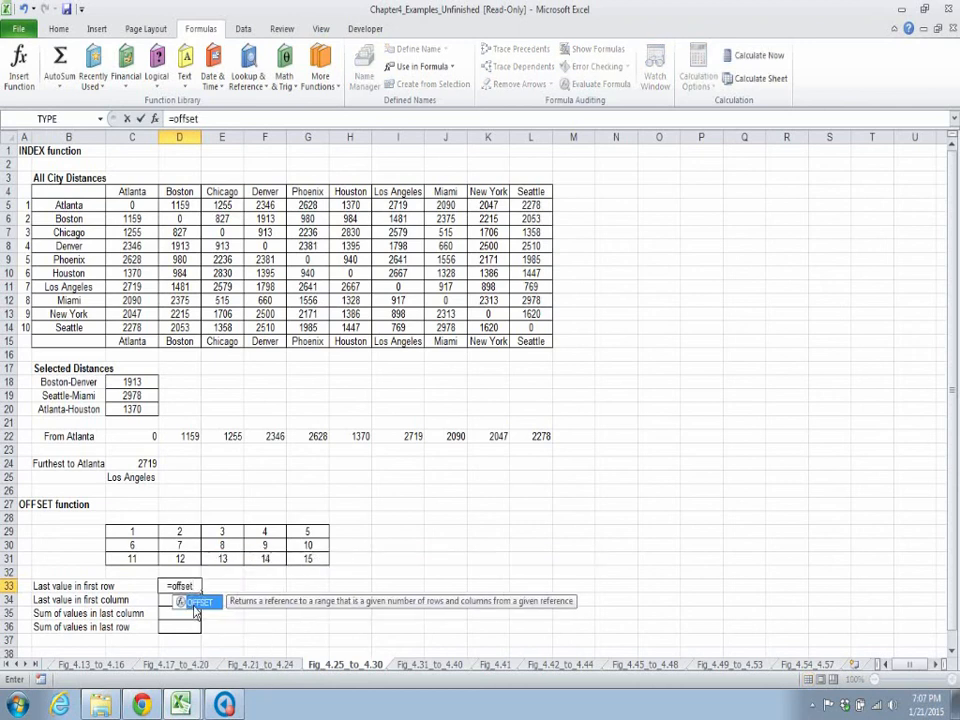
{"action": "type", "text": "("}
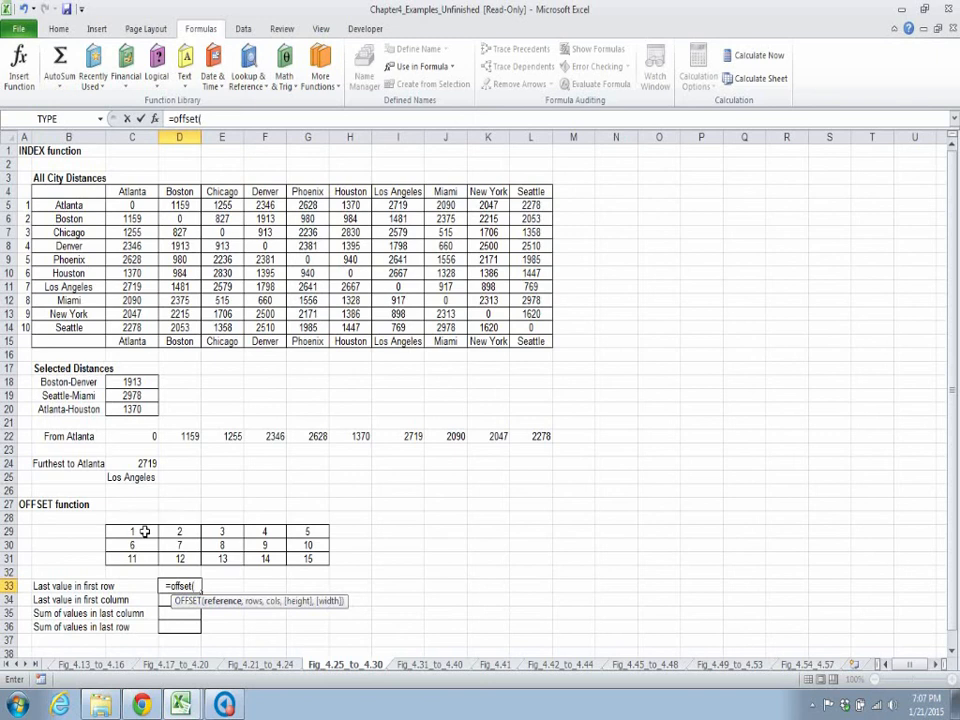
{"action": "left_click", "coordinate": [145, 532]}
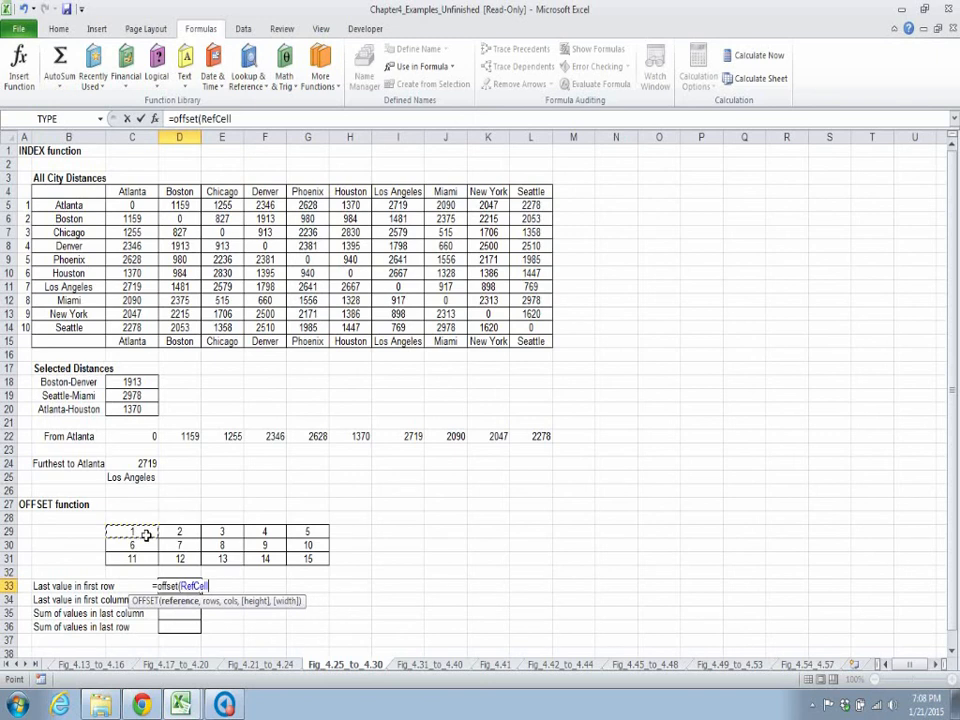
{"action": "type", "text": ","}
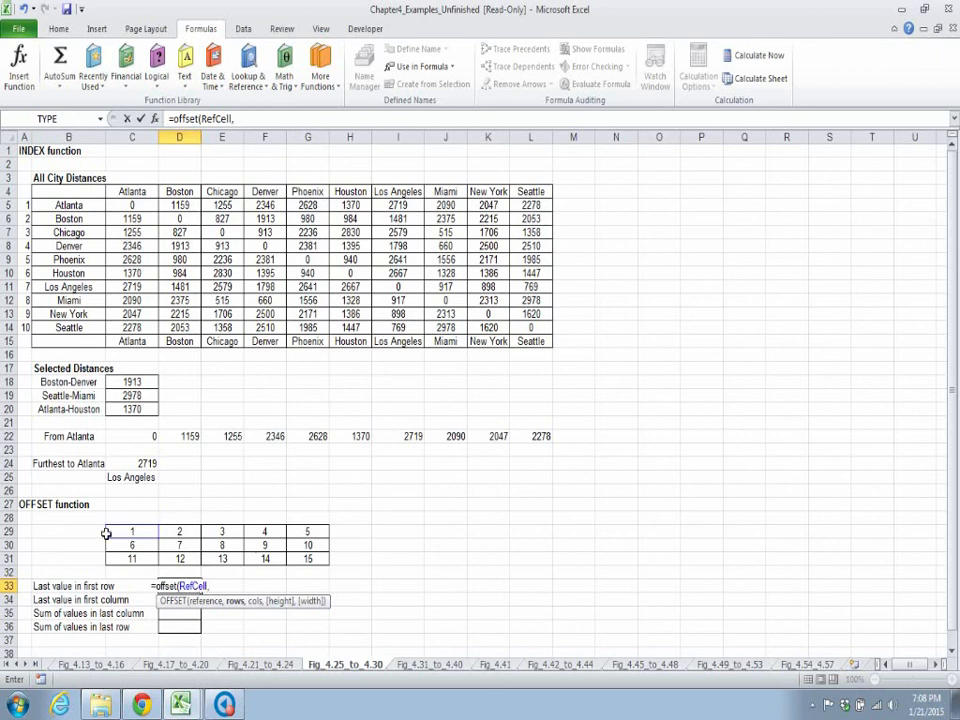
{"action": "type", "text": "0"}
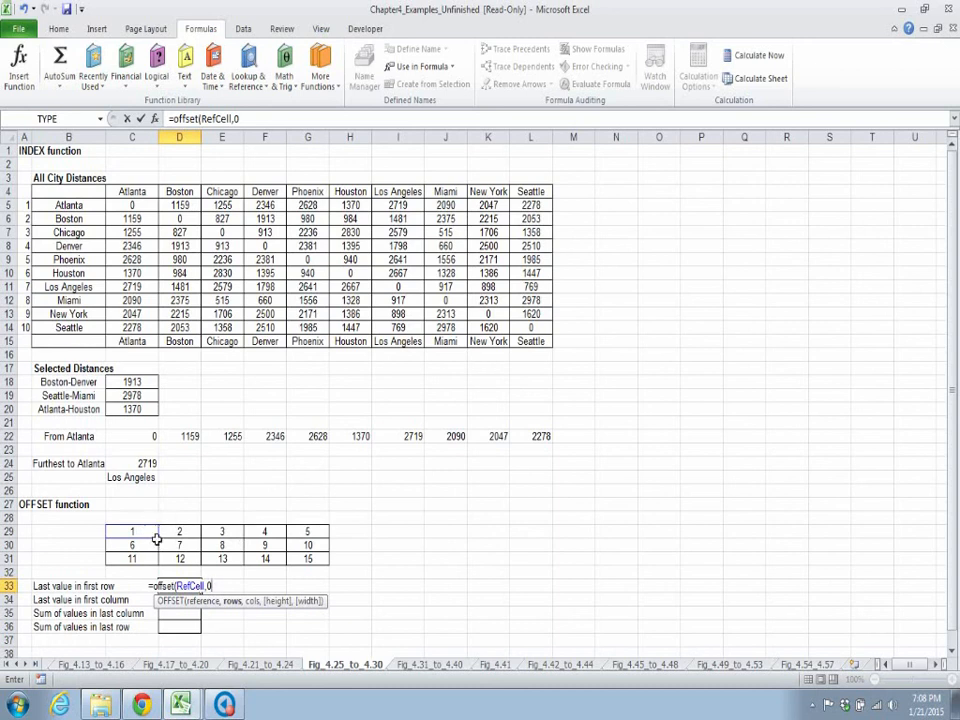
{"action": "type", "text": "4"}
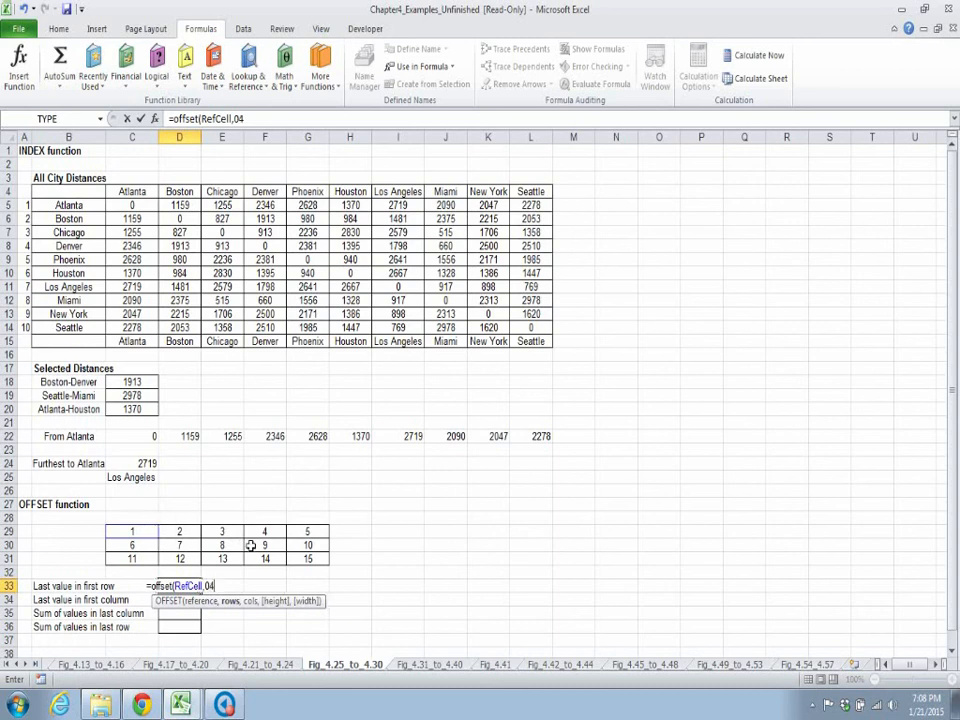
{"action": "key", "text": "Return"}
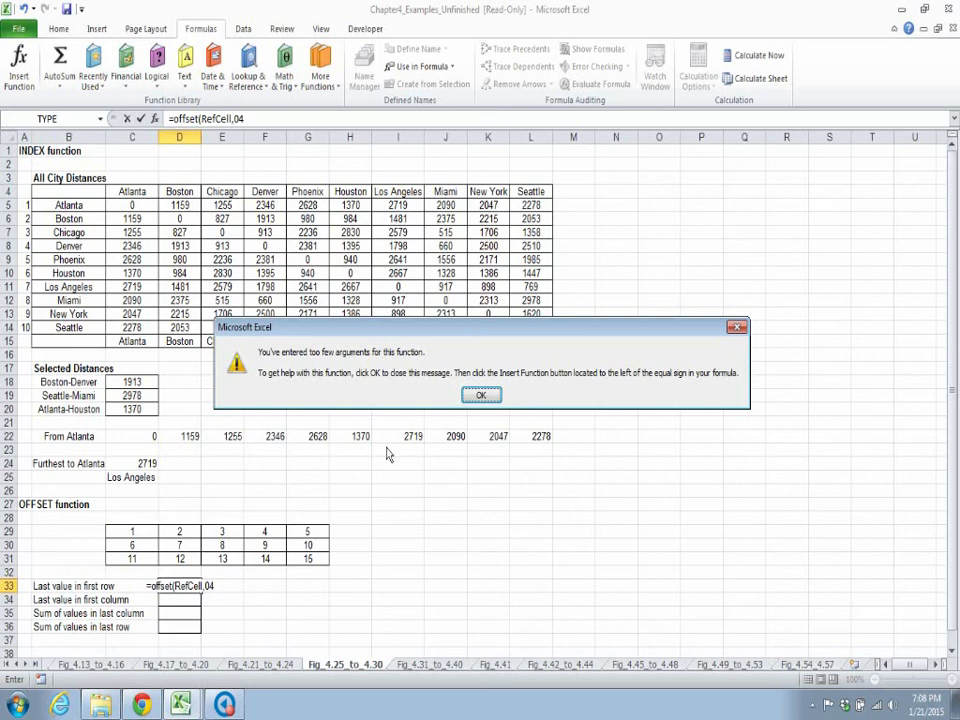
{"action": "left_click", "coordinate": [479, 398]}
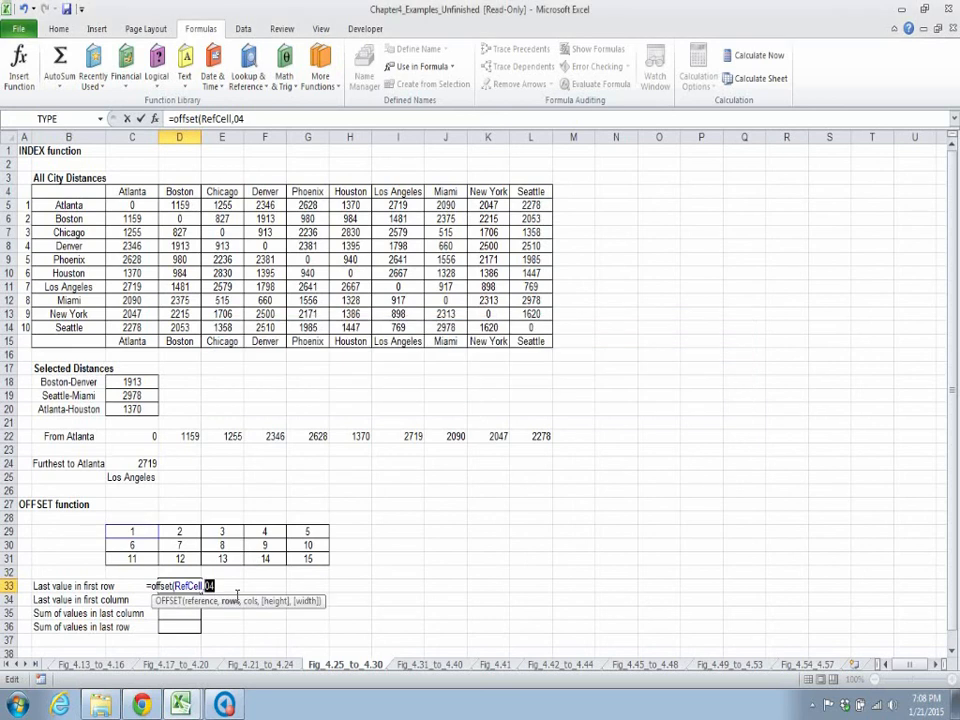
{"action": "left_click", "coordinate": [210, 586]}
{"action": "type", "text": ","}
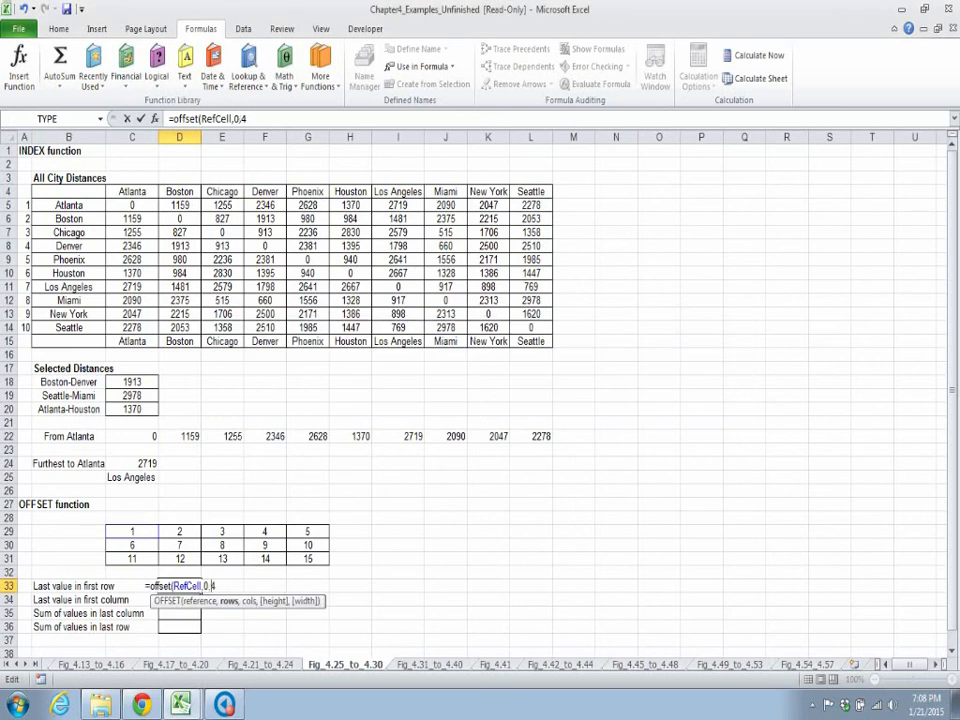
{"action": "key", "text": "Right"}
{"action": "type", "text": ")"}
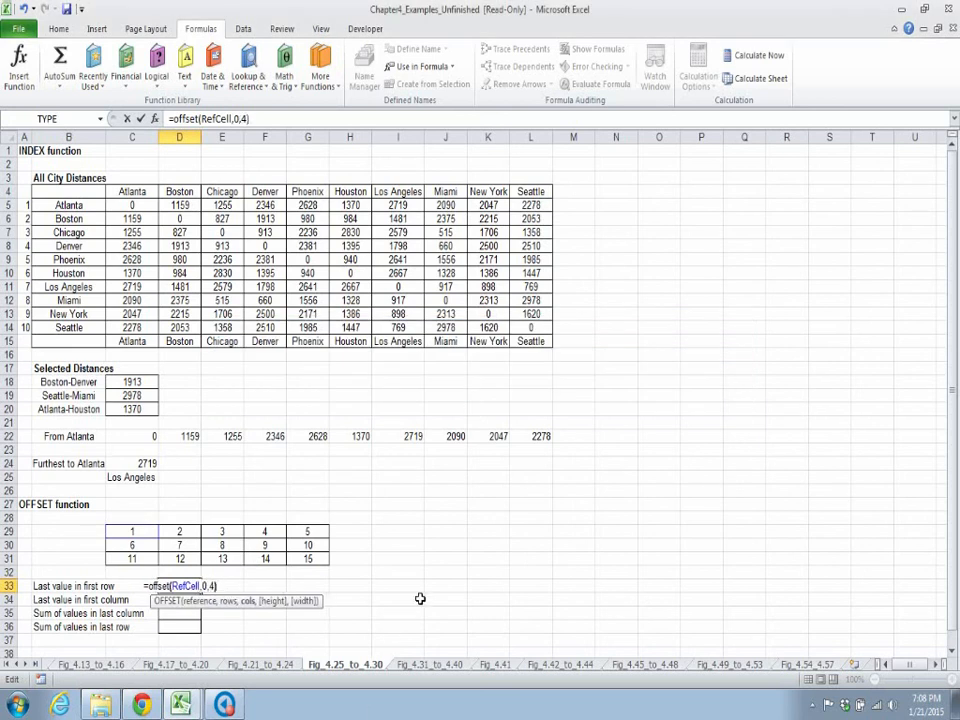
{"action": "key", "text": "Return"}
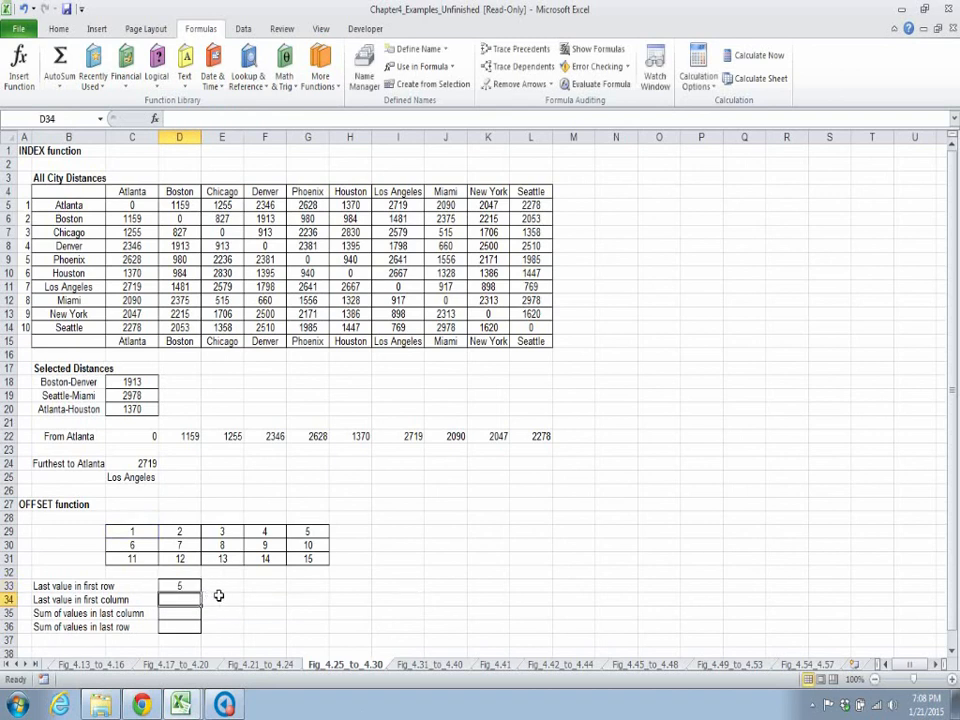
Enter =OFFSET(RefCell,2,0) in D34 to return the last value in the first column
{"action": "type", "text": "="}
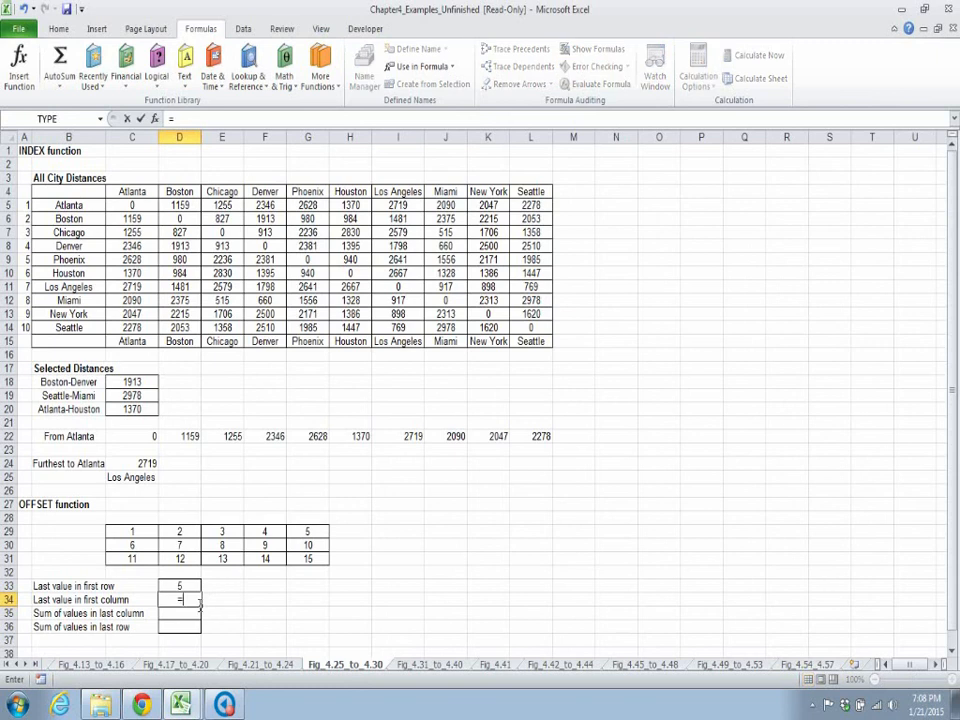
{"action": "type", "text": "offse"}
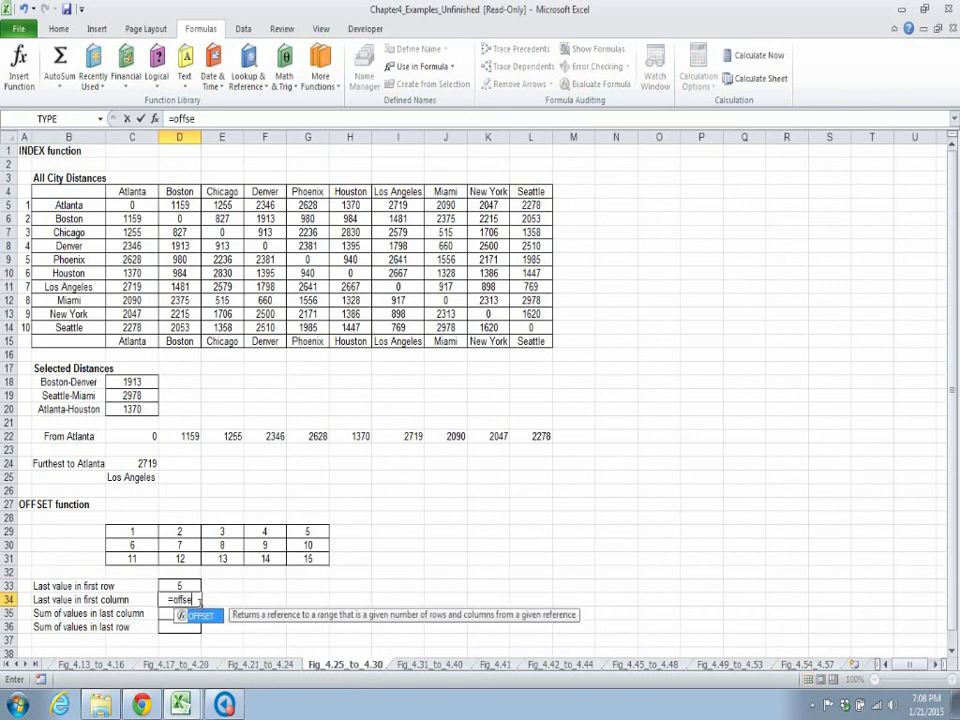
{"action": "type", "text": "t("}
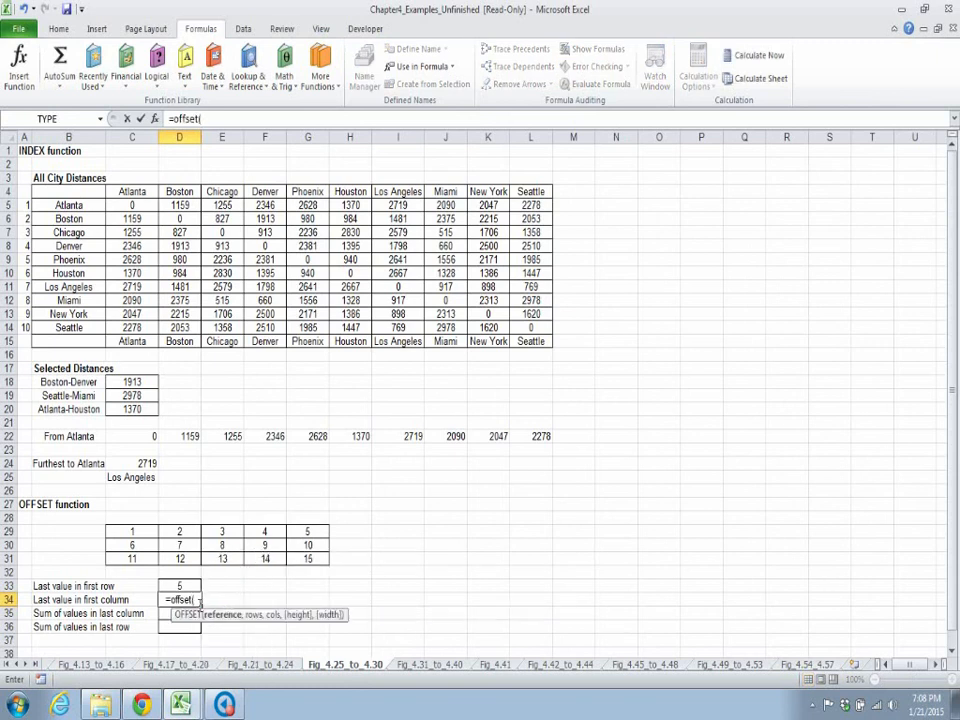
{"action": "left_click", "coordinate": [135, 533]}
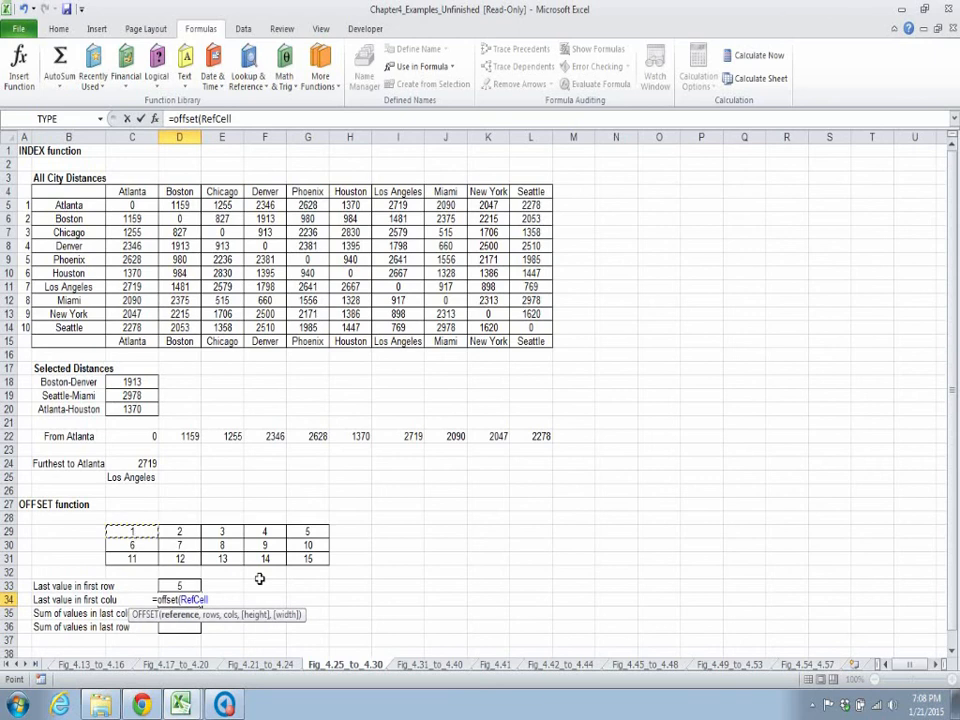
{"action": "type", "text": ","}
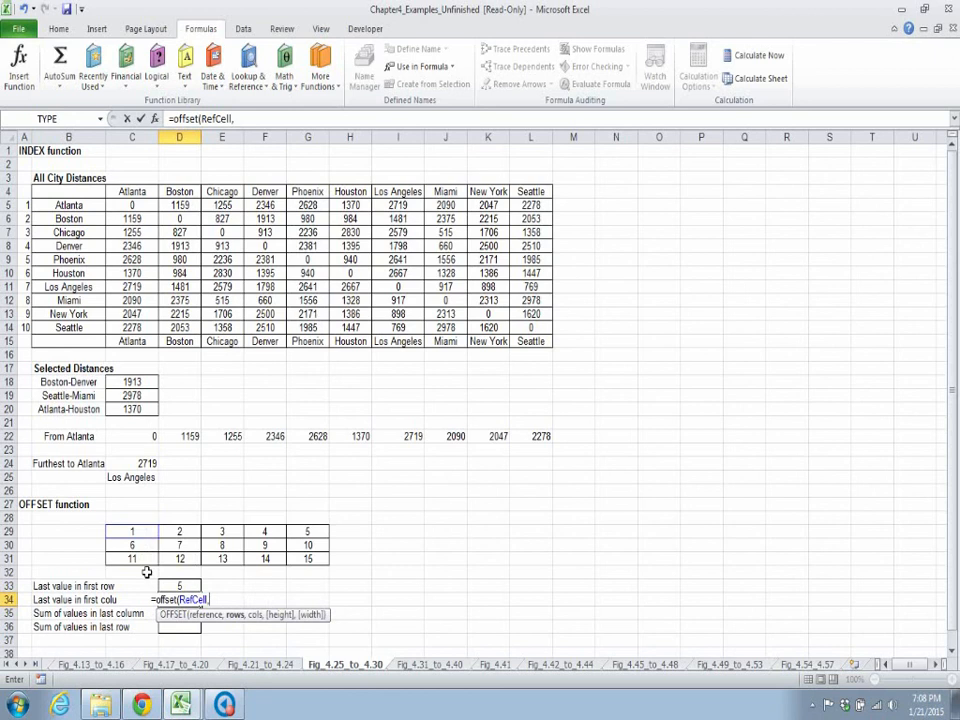
{"action": "type", "text": "2,"}
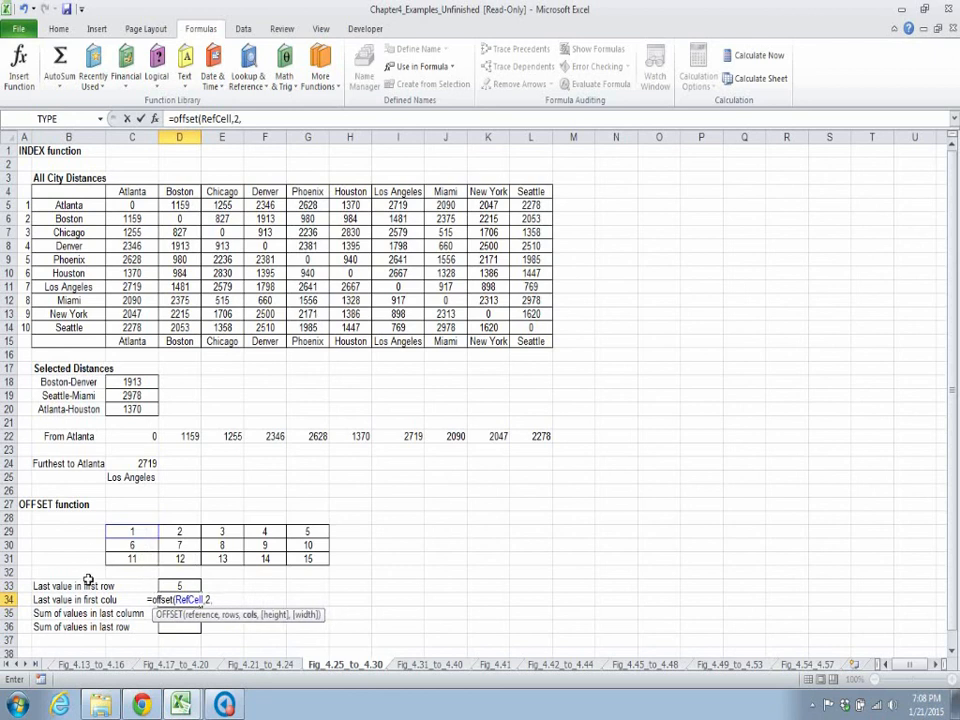
{"action": "type", "text": "0"}
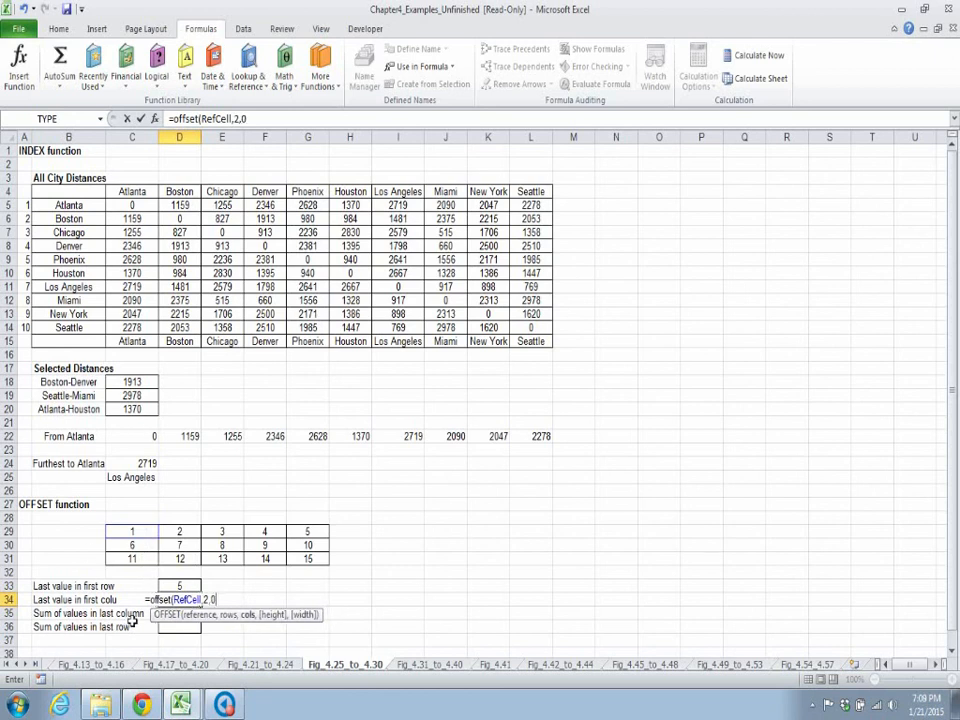
{"action": "type", "text": ")"}
{"action": "key", "text": "Return"}
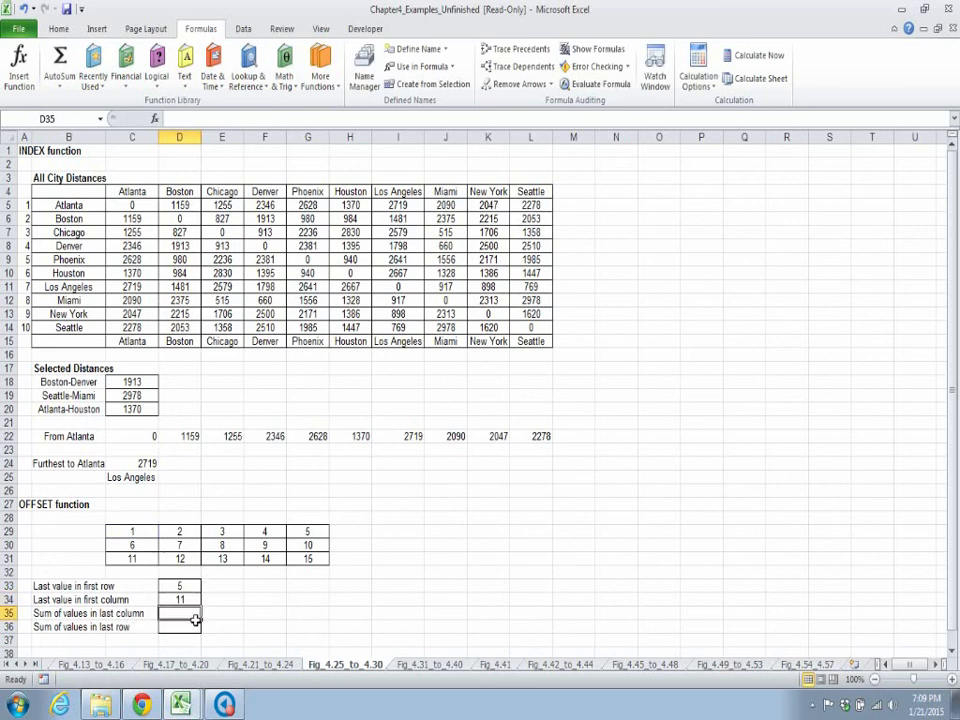
Enter =SUM(OFFSET(RefCell,0,4,3,1)) in D35 to sum the values in the last column
{"action": "type", "text": "="}
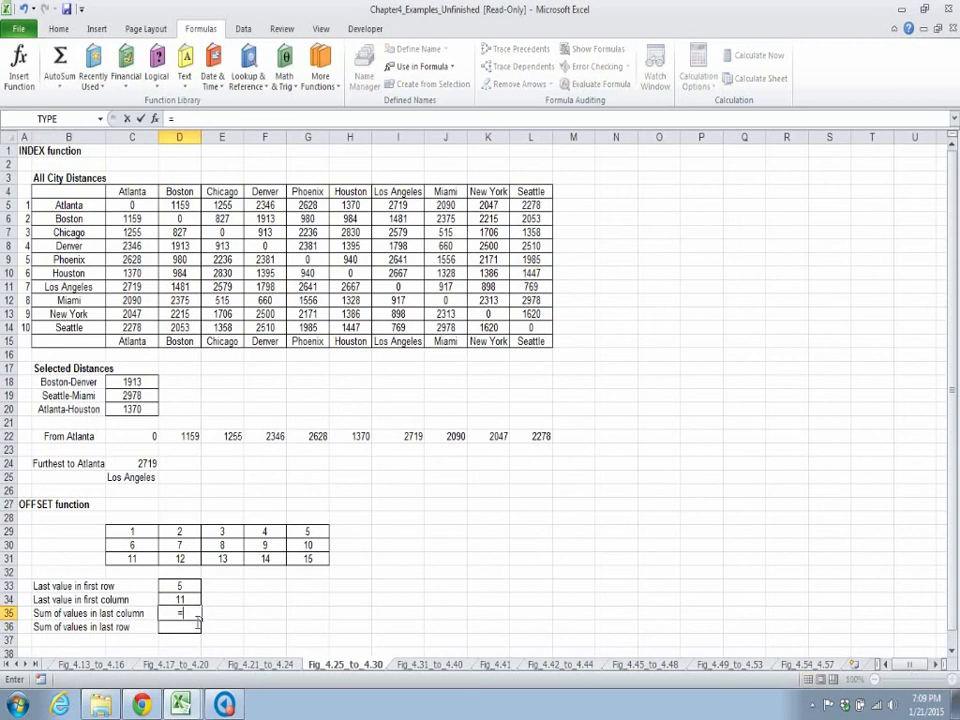
{"action": "type", "text": "sum"}
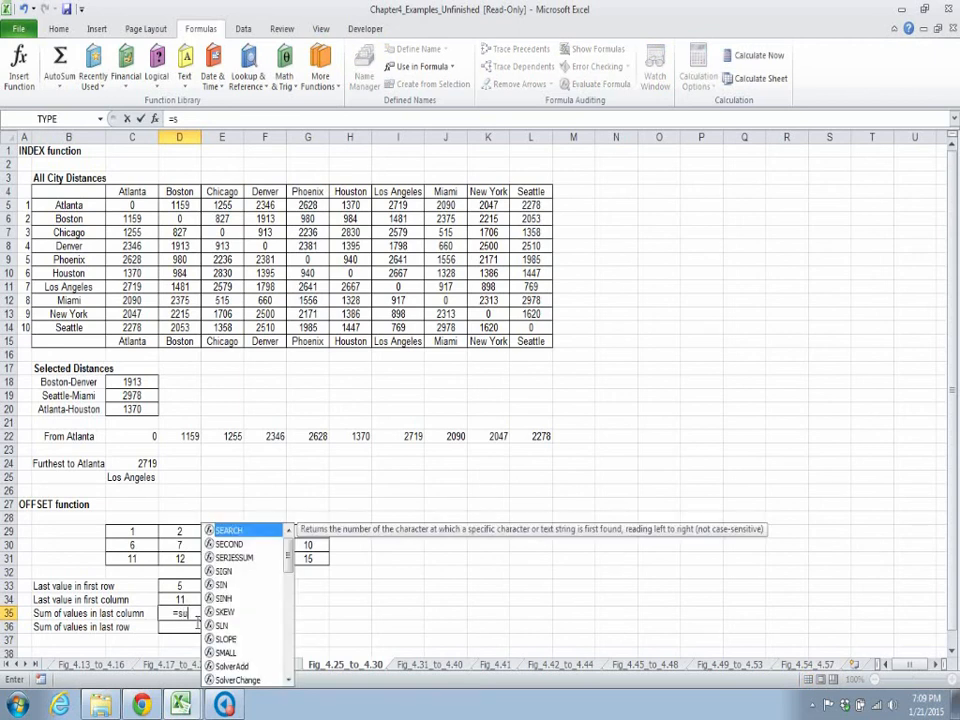
{"action": "type", "text": "("}
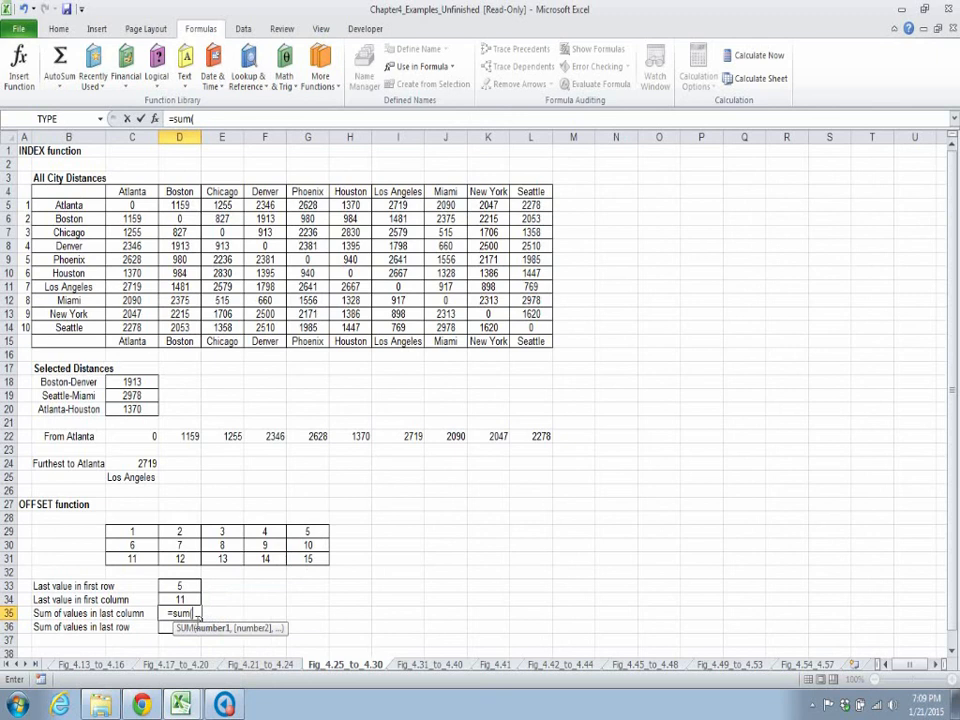
{"action": "type", "text": "offset"}
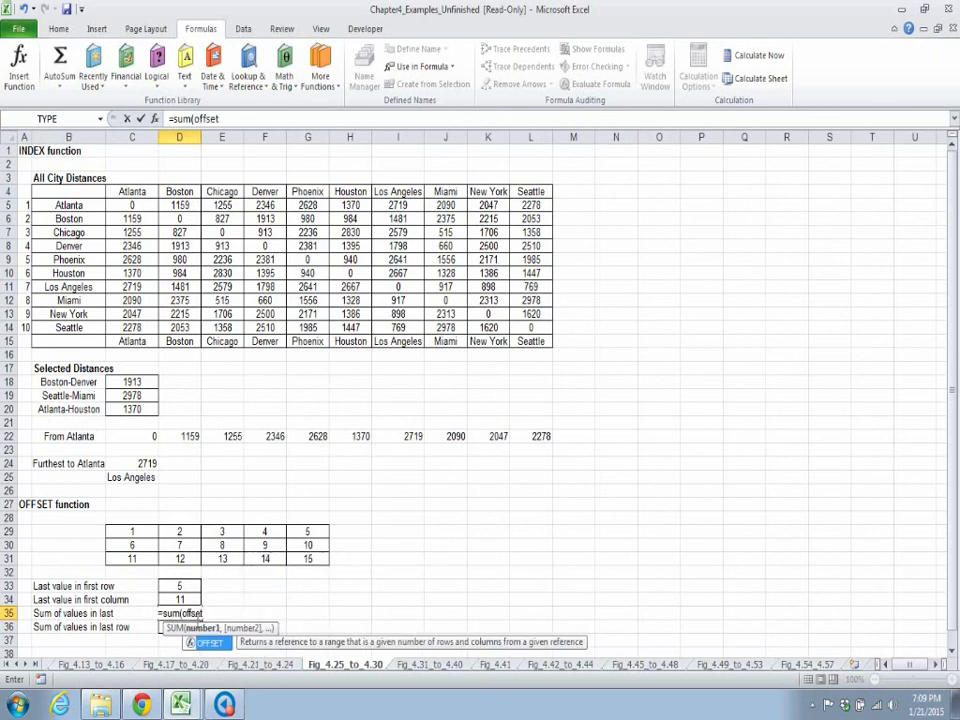
{"action": "type", "text": "("}
{"action": "left_click", "coordinate": [140, 536]}
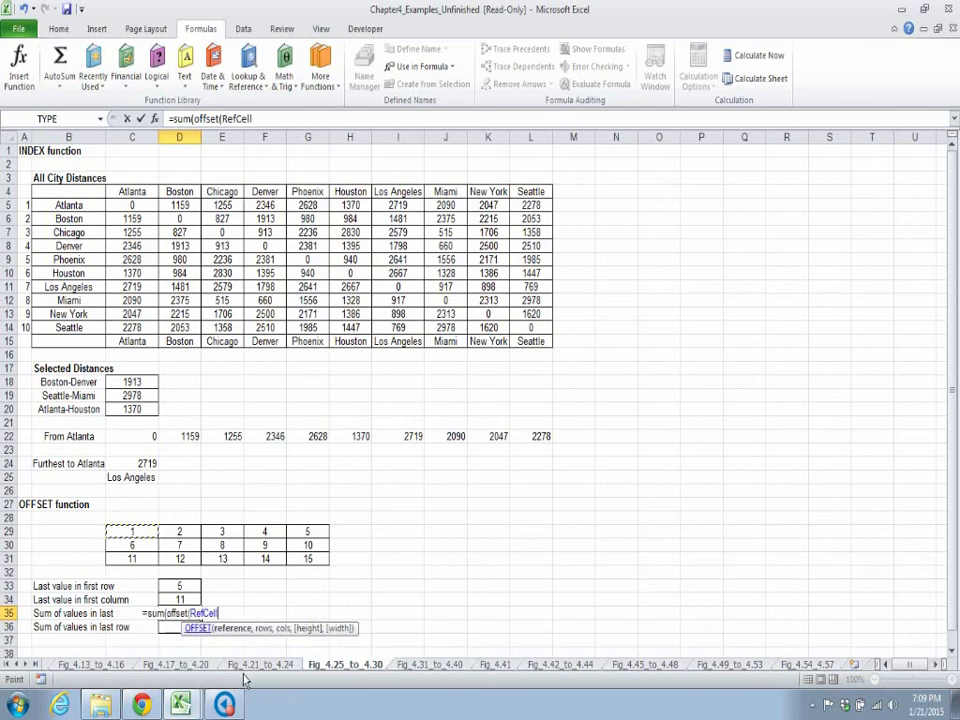
{"action": "type", "text": ","}
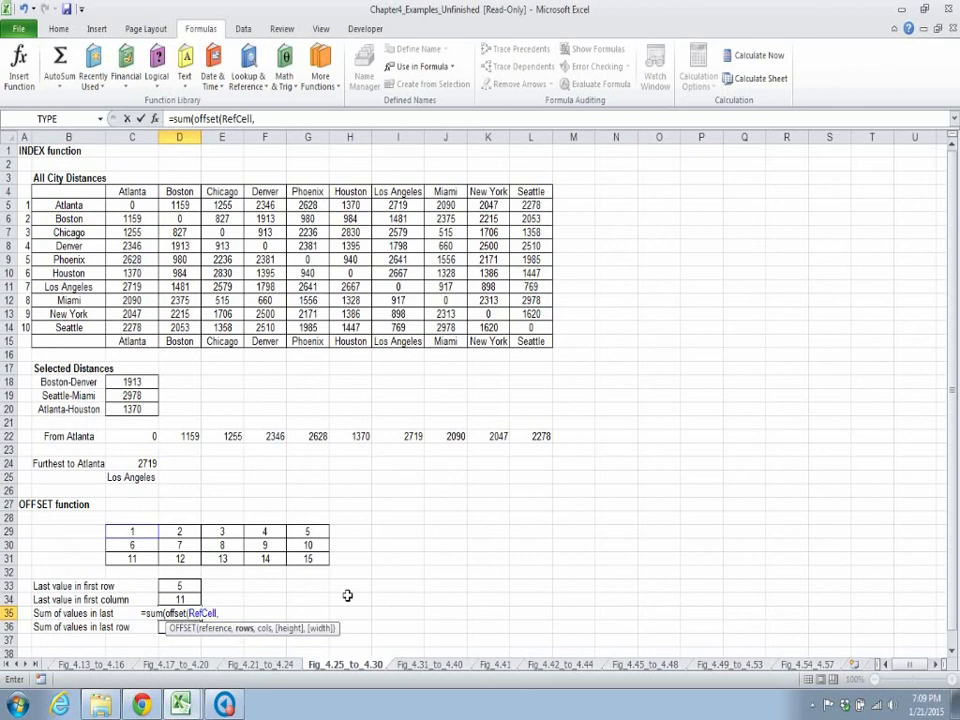
{"action": "type", "text": "0"}
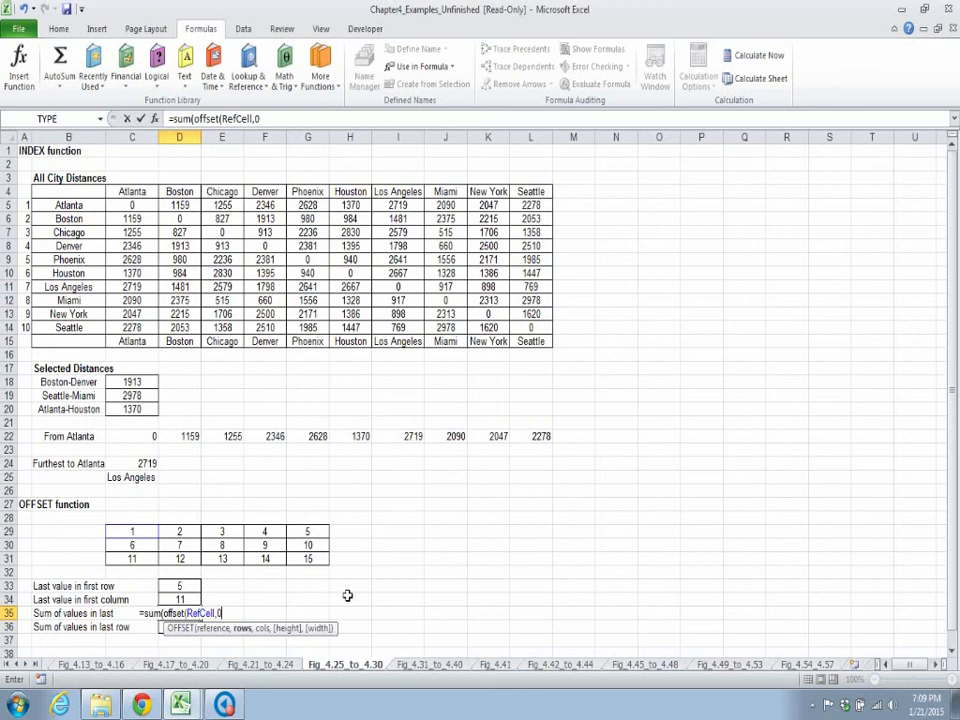
{"action": "type", "text": ","}
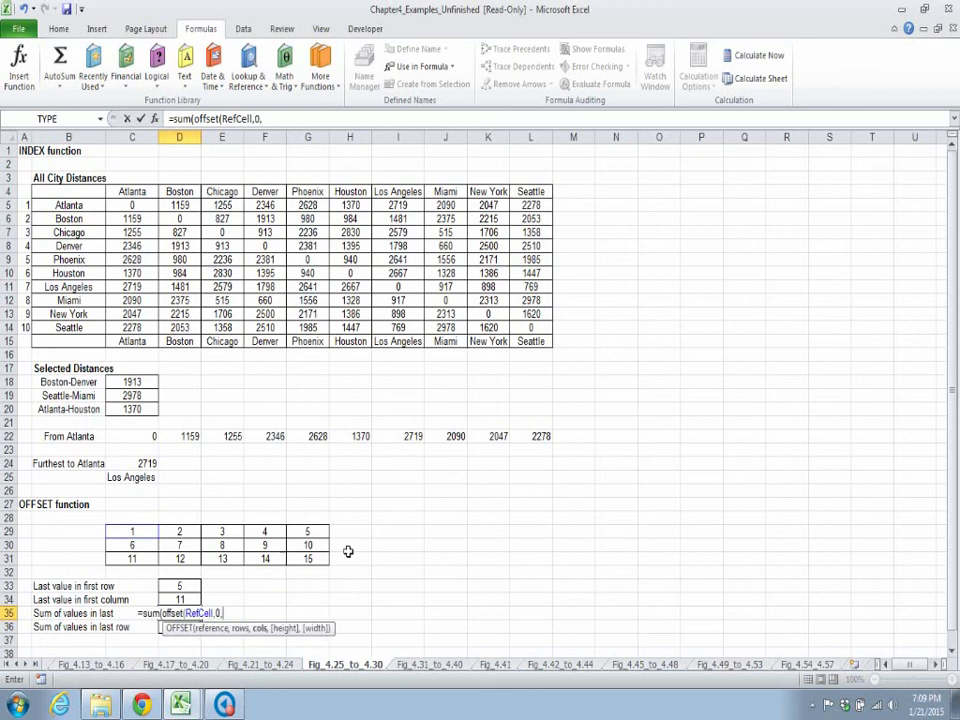
{"action": "type", "text": "4,"}
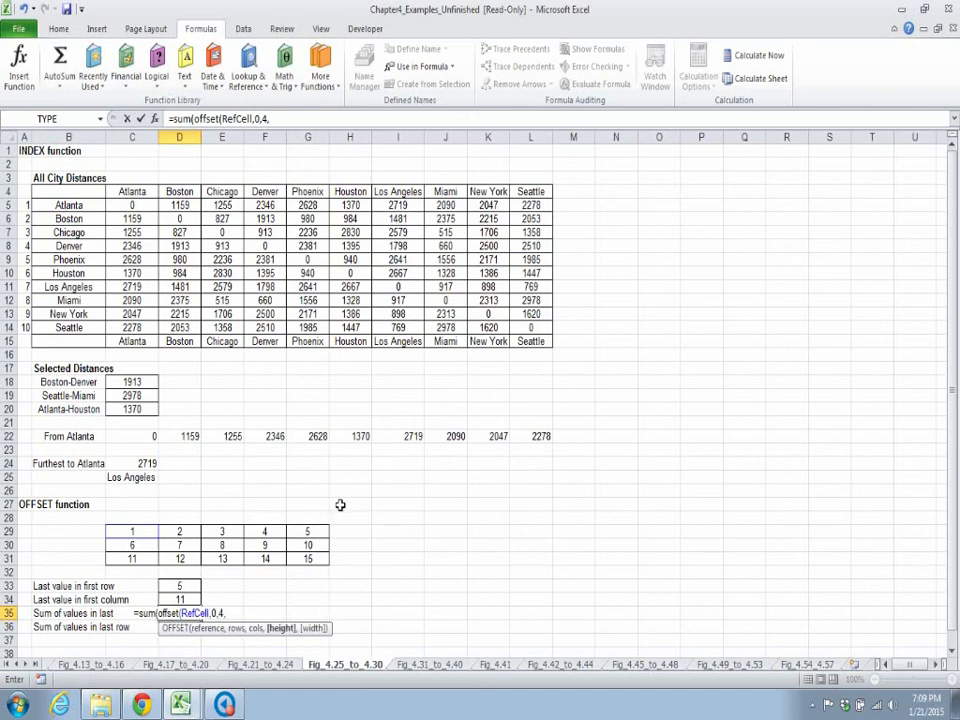
{"action": "type", "text": "3"}
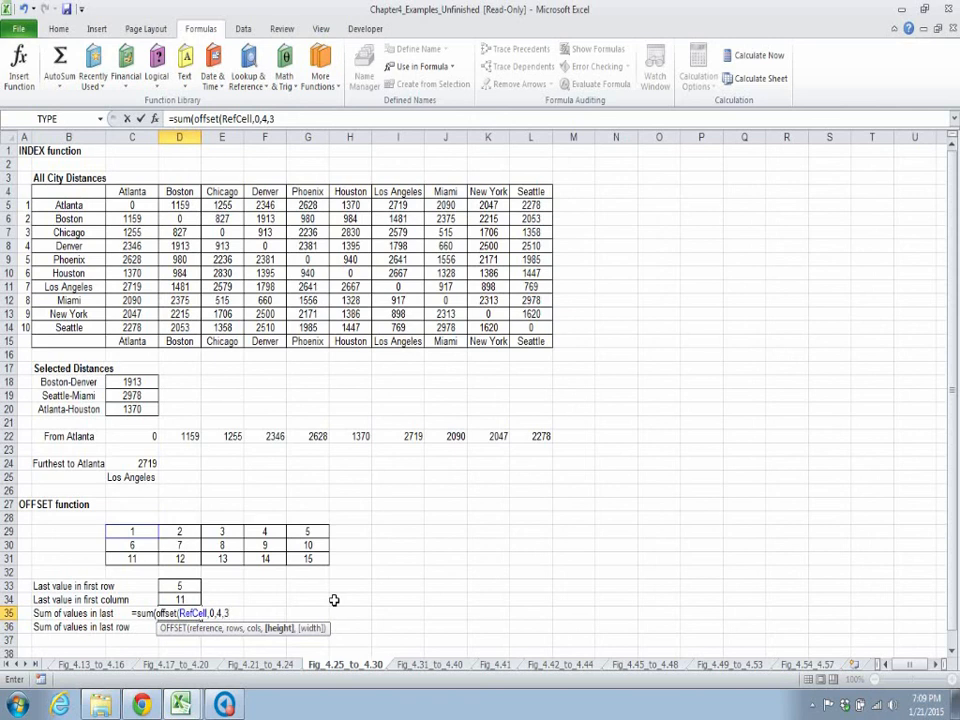
{"action": "type", "text": ","}
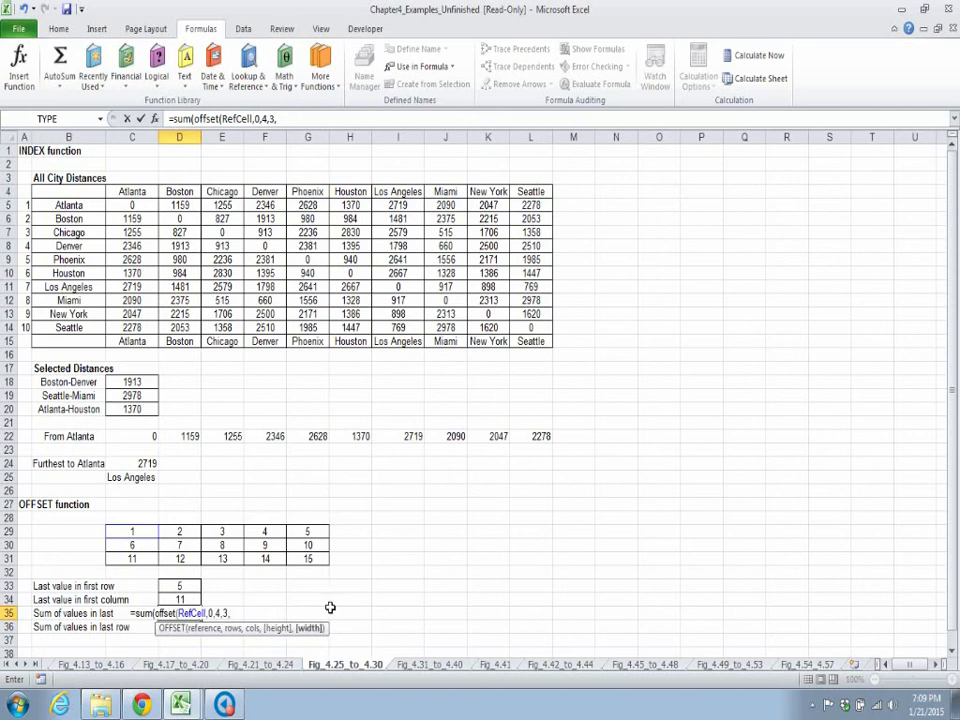
{"action": "type", "text": "1)"}
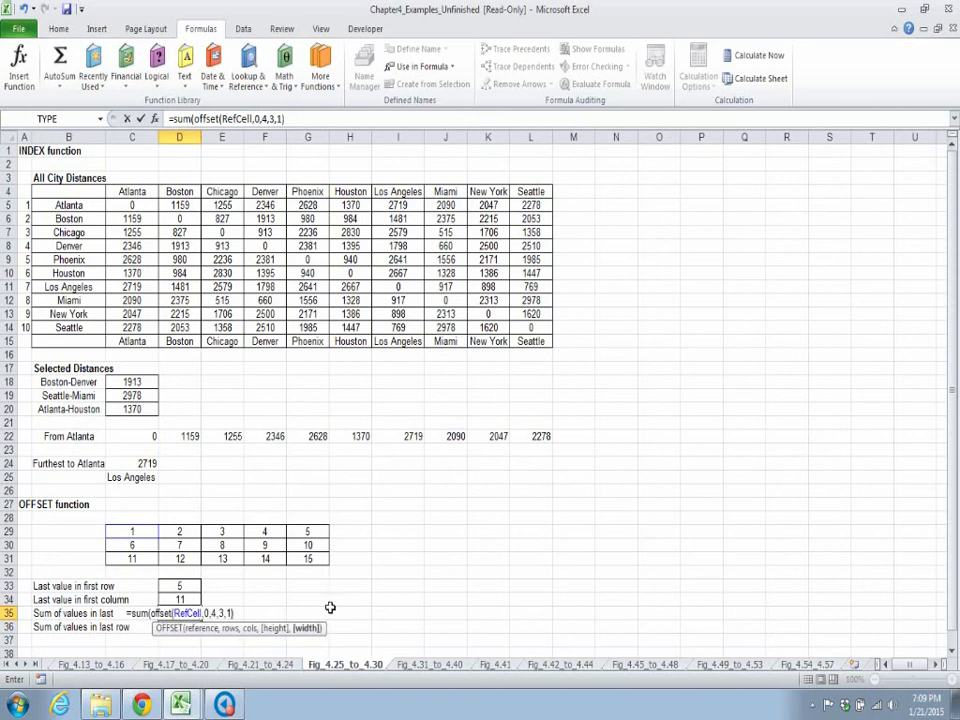
{"action": "key", "text": "Return"}
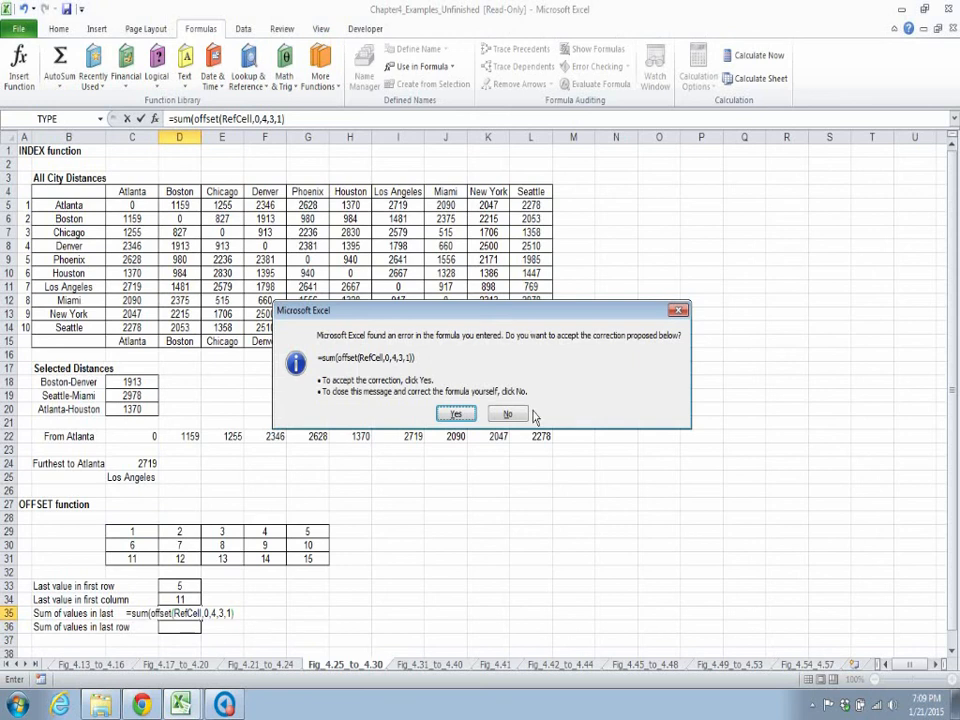
{"action": "left_click", "coordinate": [457, 414]}
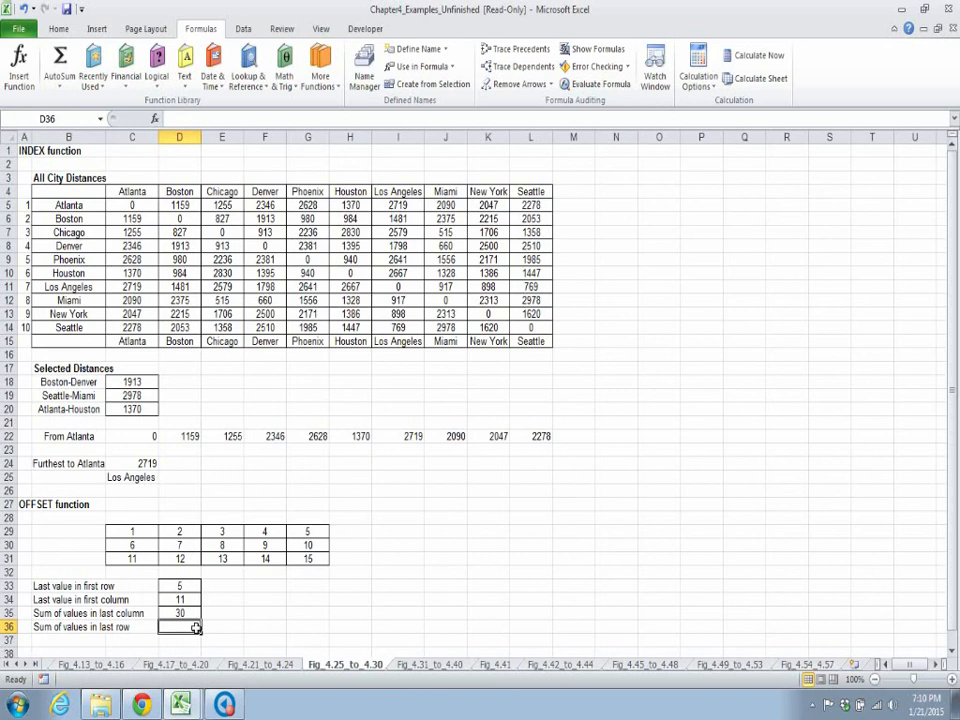
{"action": "type", "text": "="}
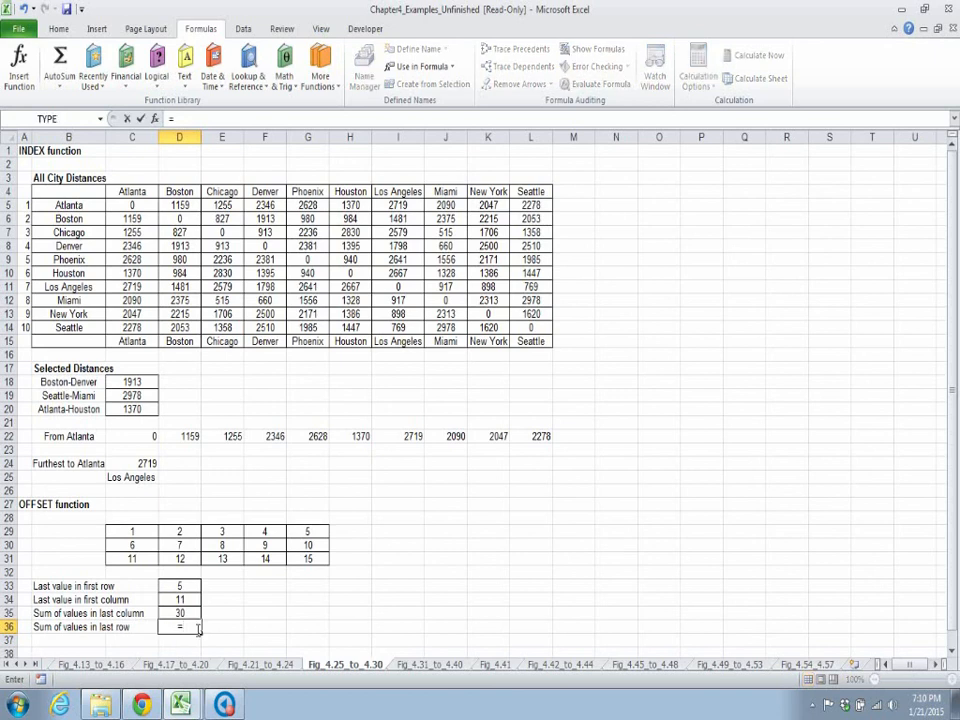
{"action": "type", "text": "off"}
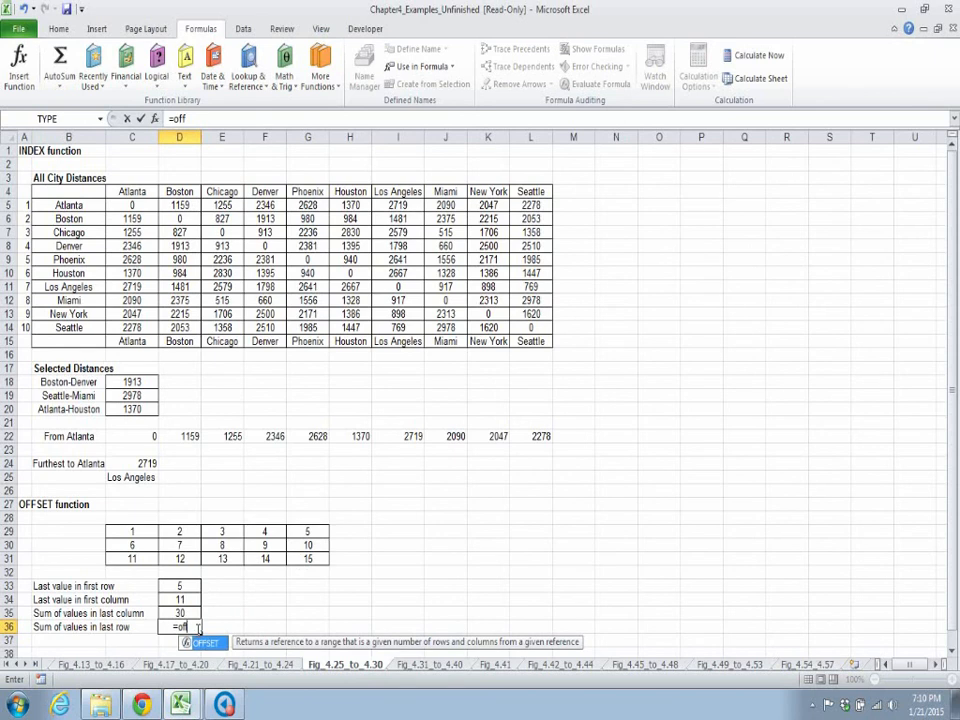
{"action": "key", "text": "Left"}
{"action": "key", "text": "Left"}
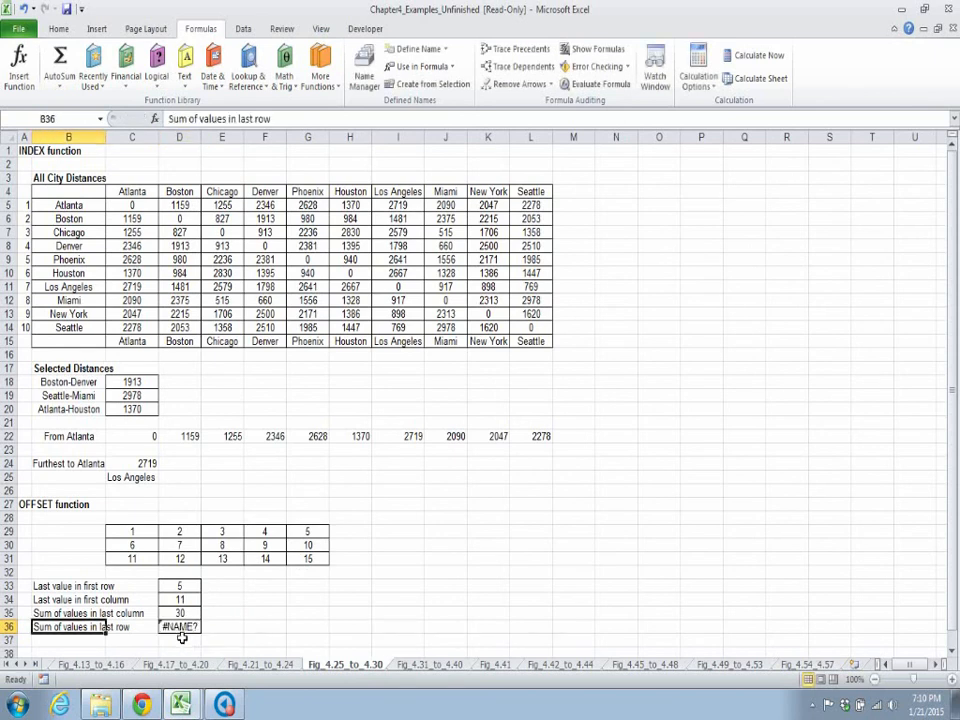
{"action": "left_click", "coordinate": [188, 626]}
{"action": "key", "text": "BackSpace"}
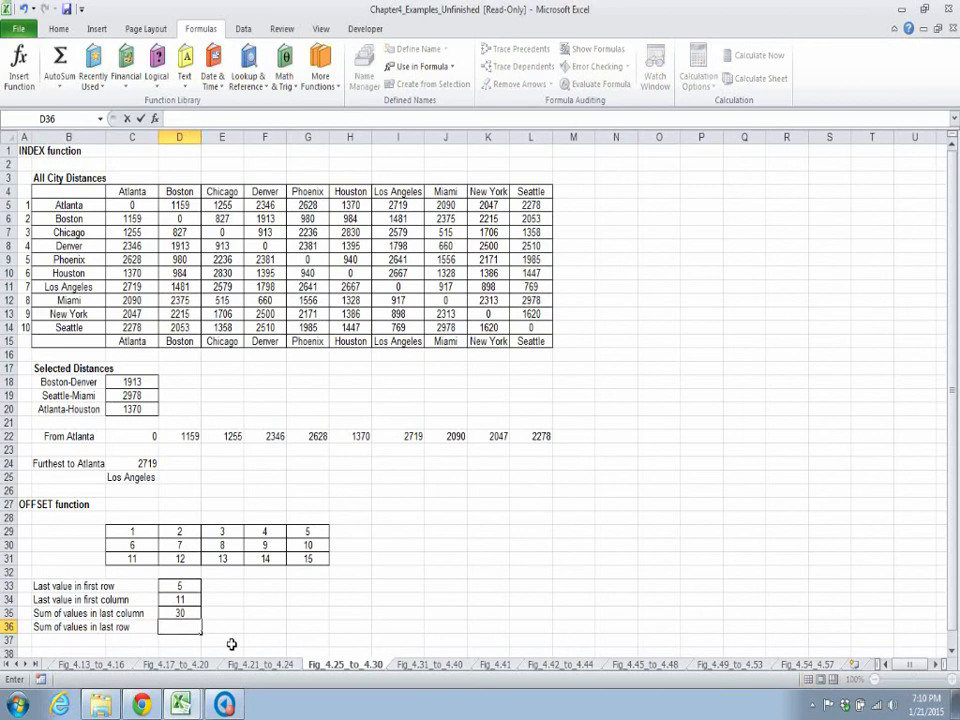
Enter =SUM(OFFSET(RefCell,2,0,1,5)) in D36 to sum the values in the last row, accepting the proposed parenthesis correction
{"action": "type", "text": "=sum("}
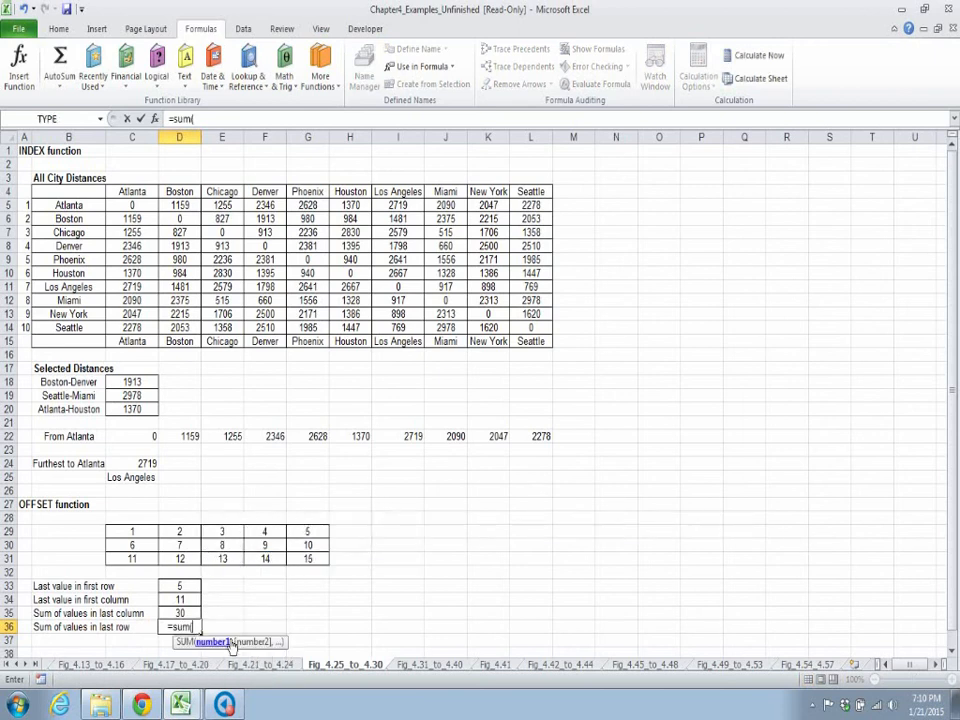
{"action": "type", "text": "off"}
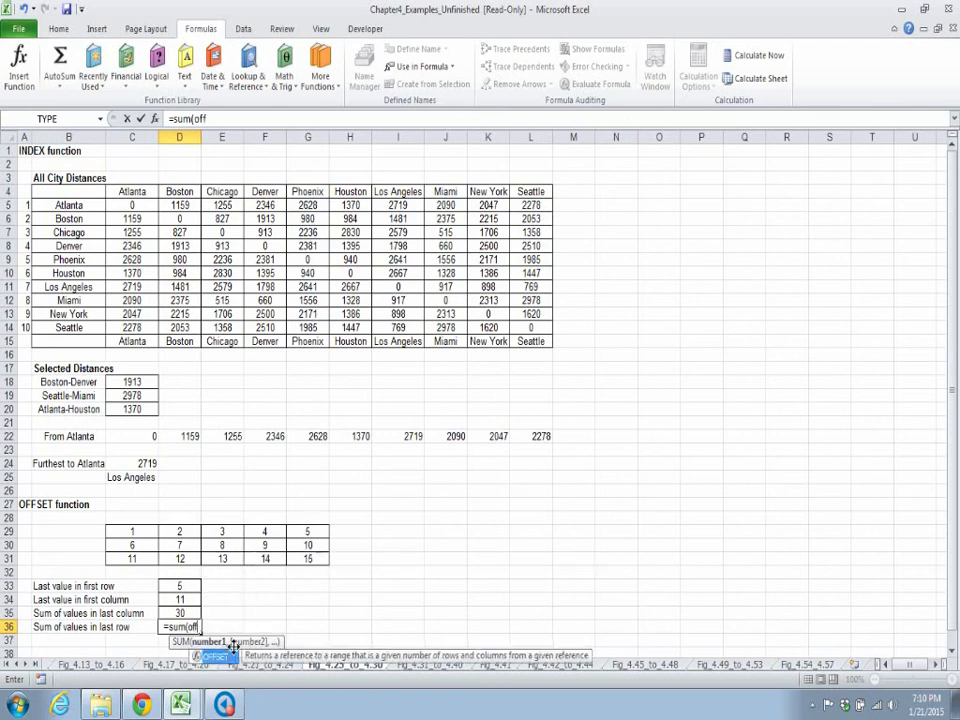
{"action": "type", "text": "set("}
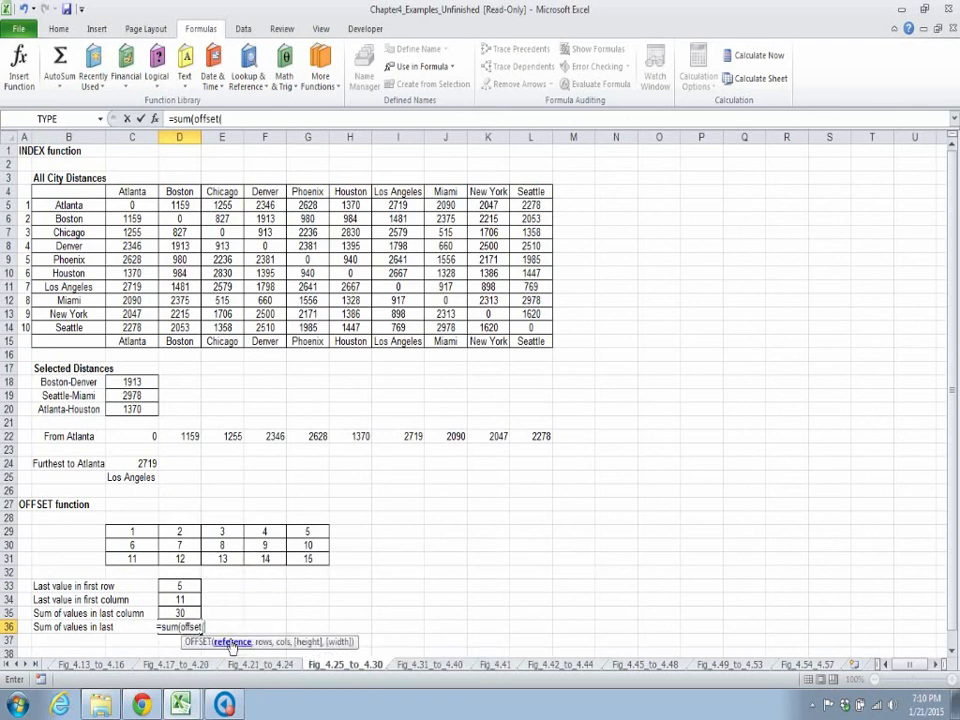
{"action": "left_click", "coordinate": [125, 534]}
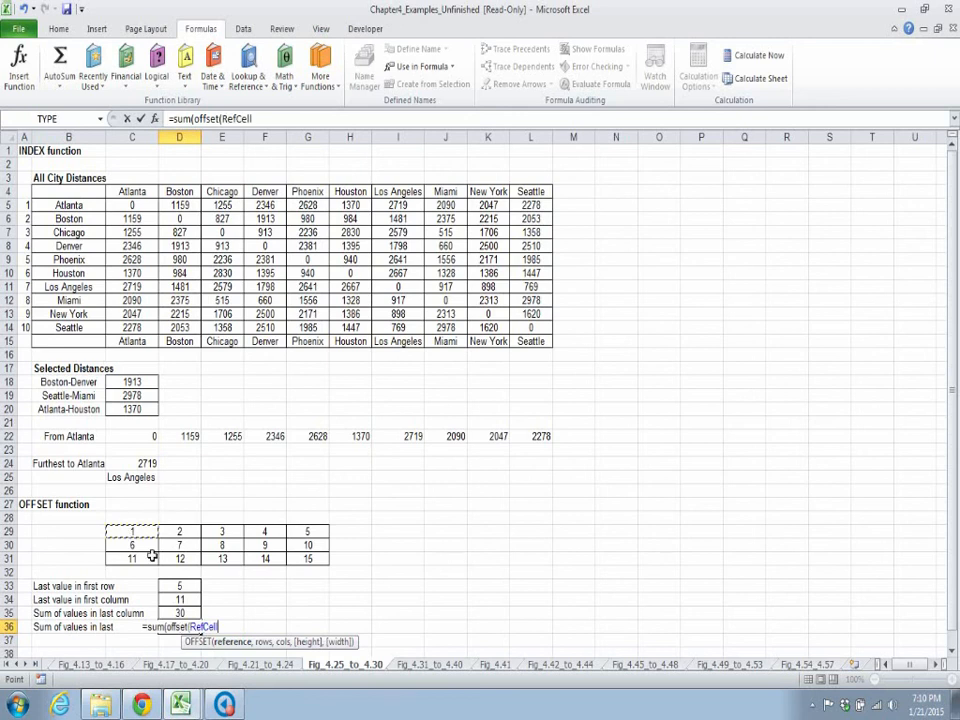
{"action": "type", "text": ","}
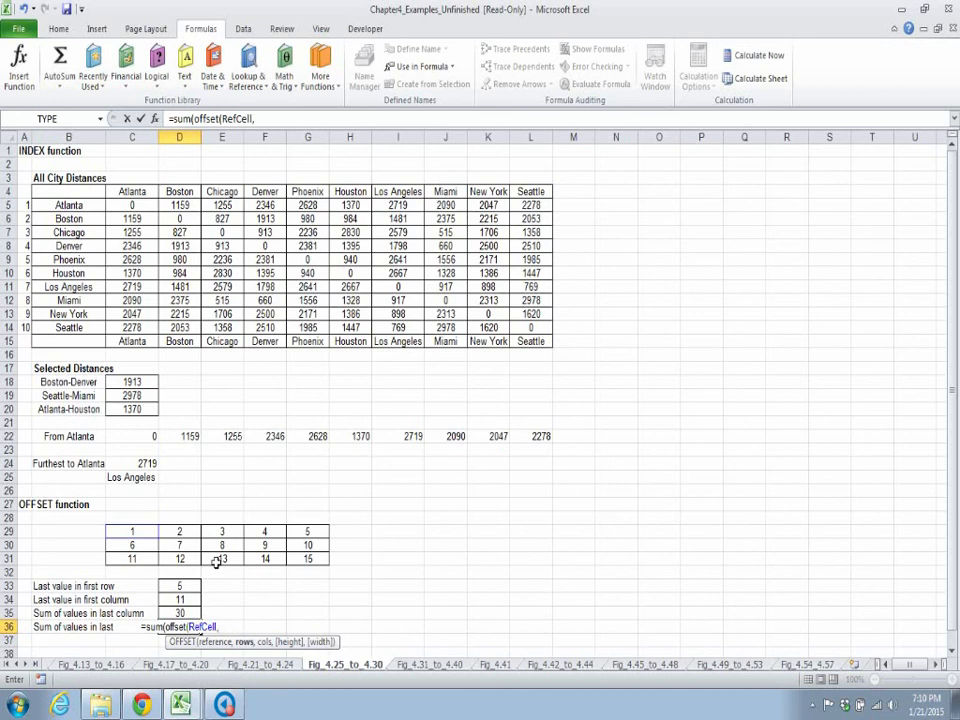
{"action": "type", "text": "2"}
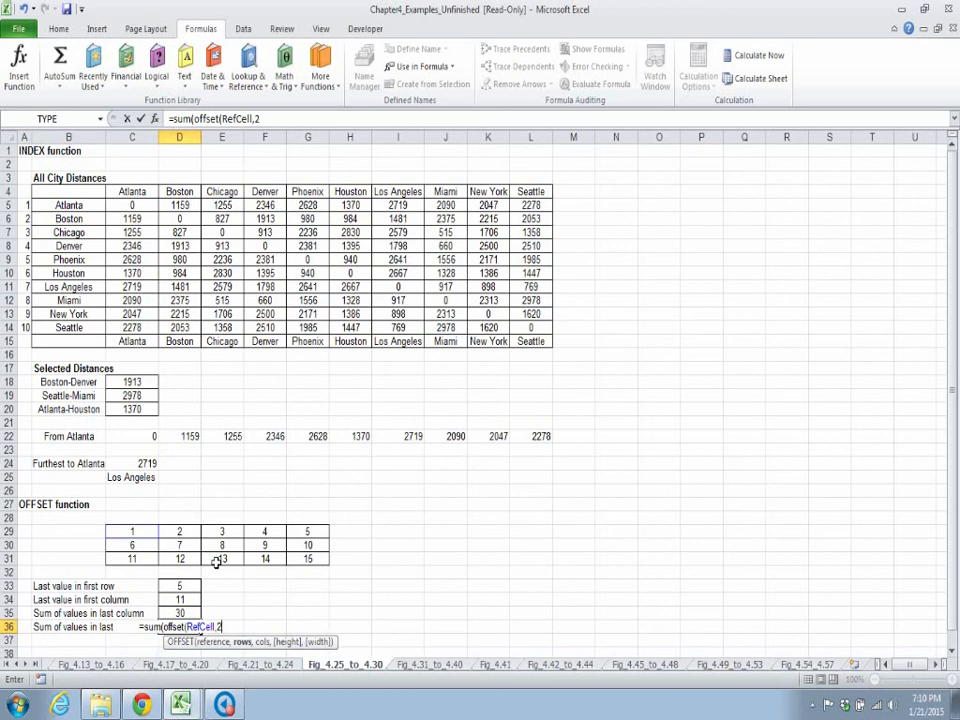
{"action": "type", "text": ",0"}
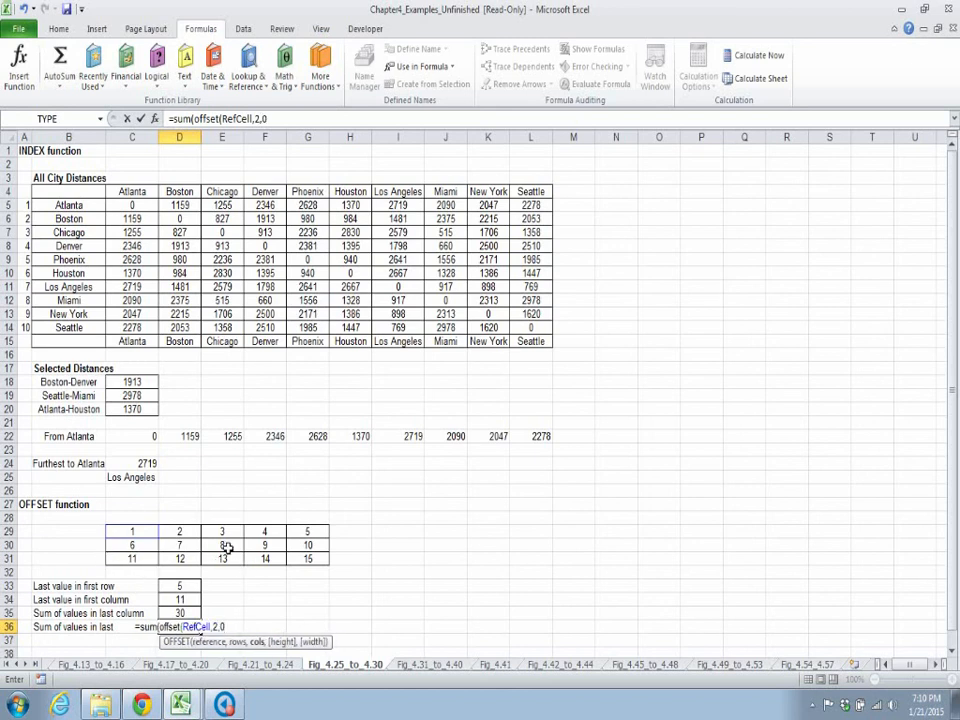
{"action": "type", "text": ","}
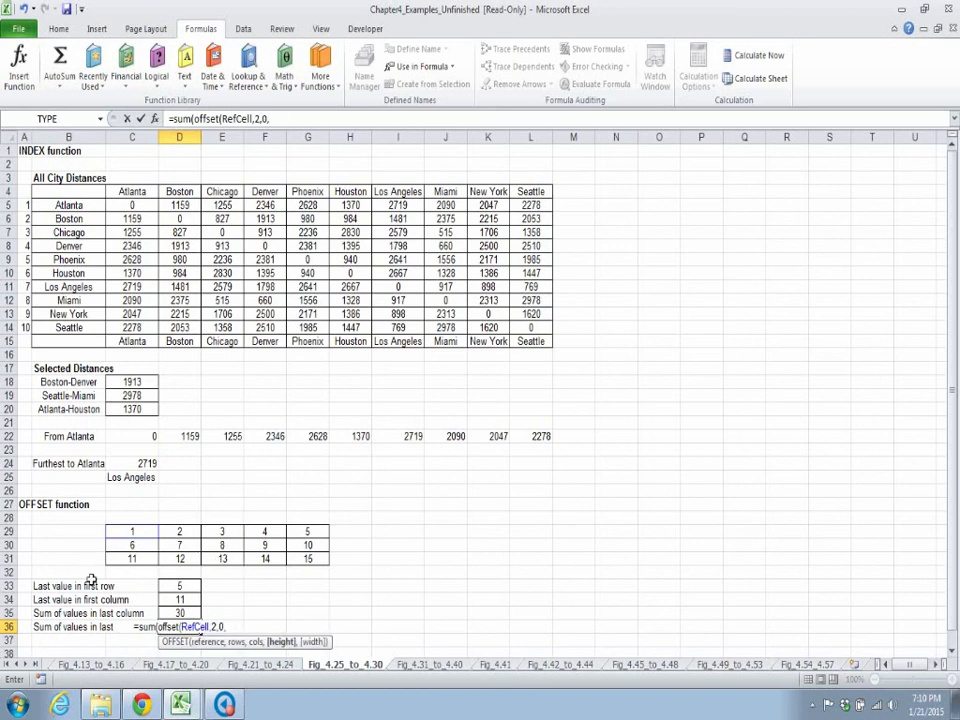
{"action": "type", "text": "1,"}
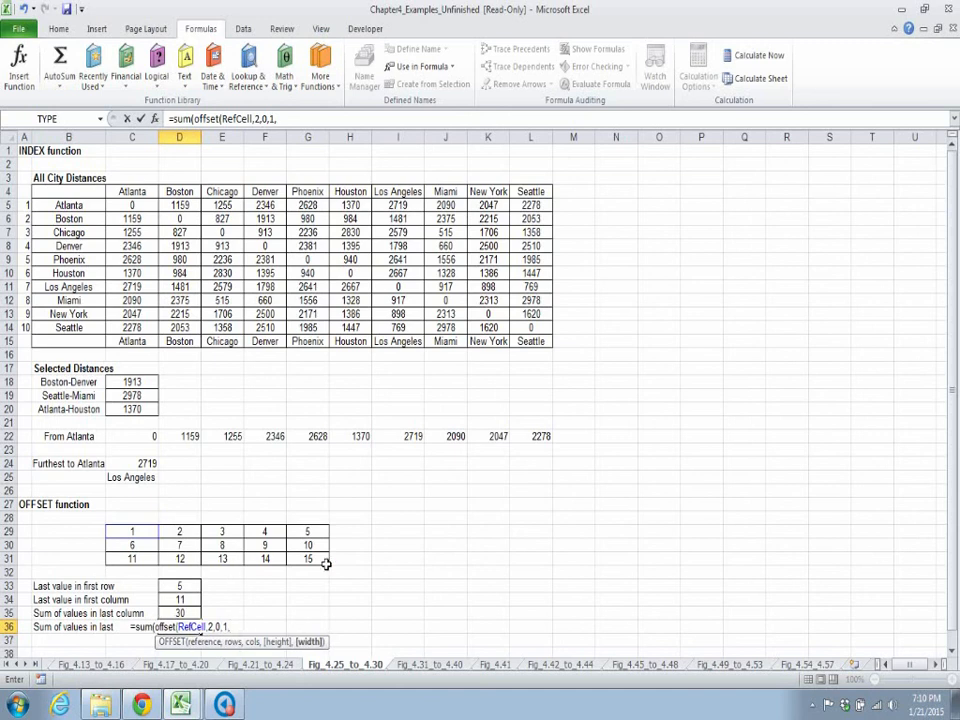
{"action": "type", "text": "5)"}
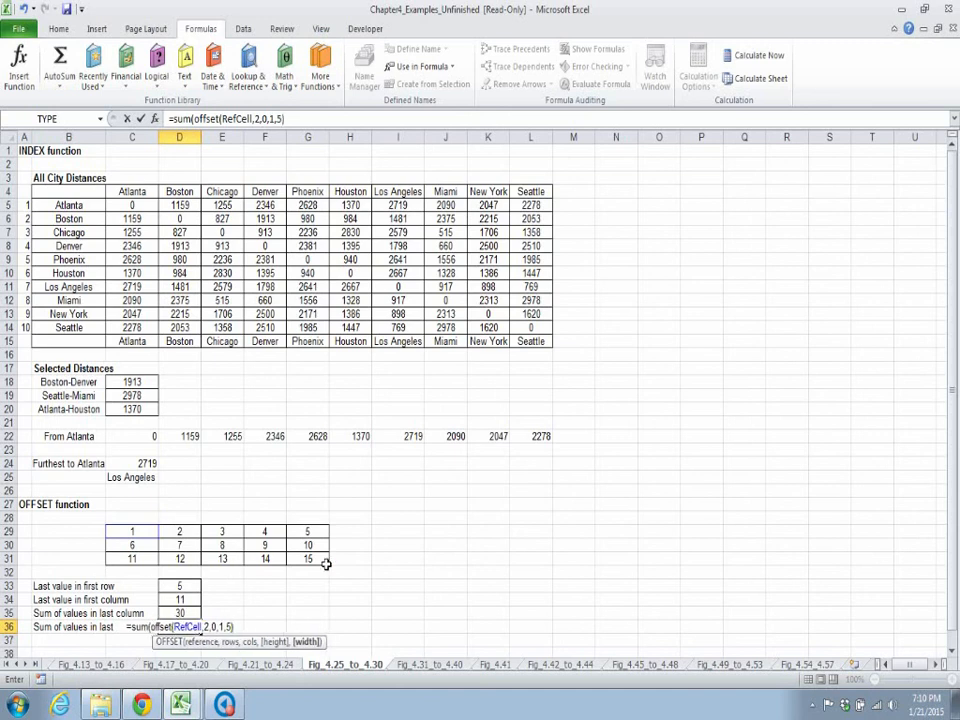
{"action": "key", "text": "Return"}
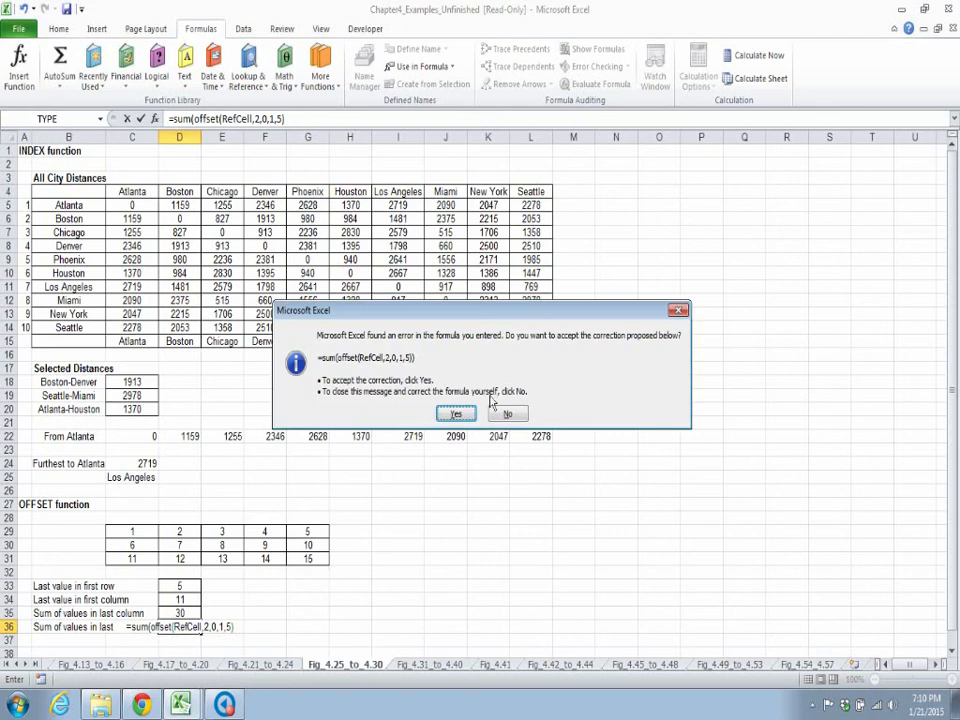
{"action": "left_click", "coordinate": [469, 419]}
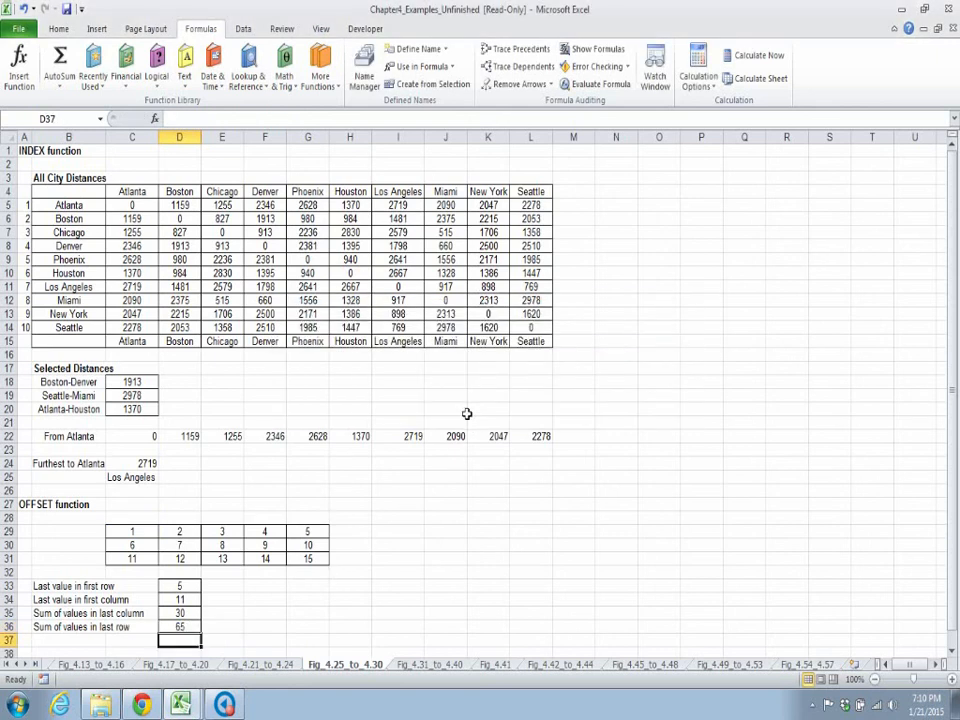
{"action": "left_click", "coordinate": [248, 642]}
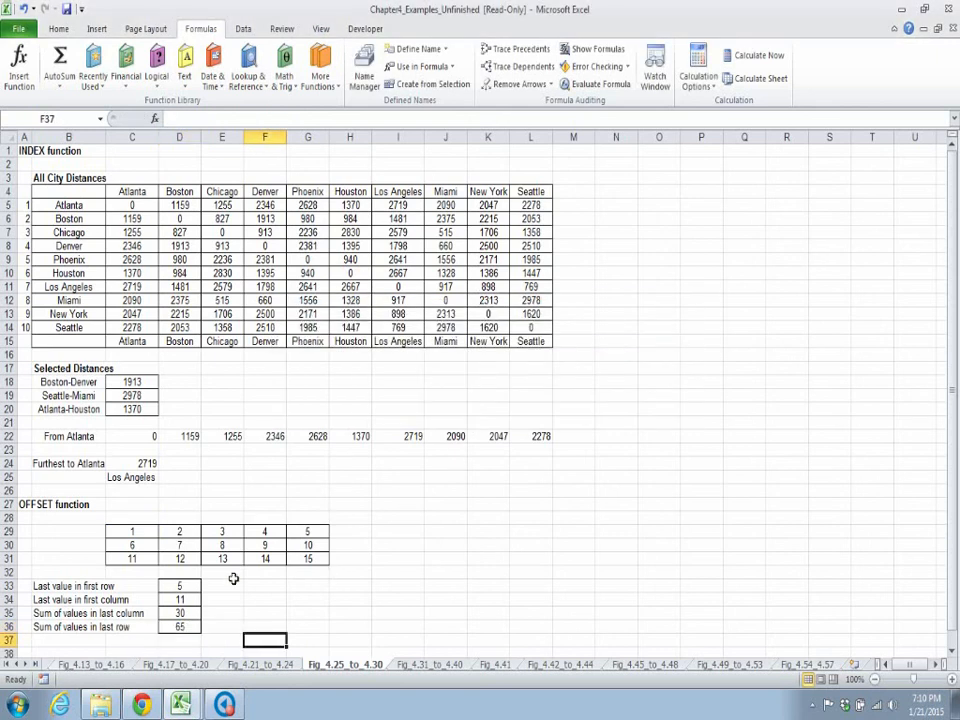